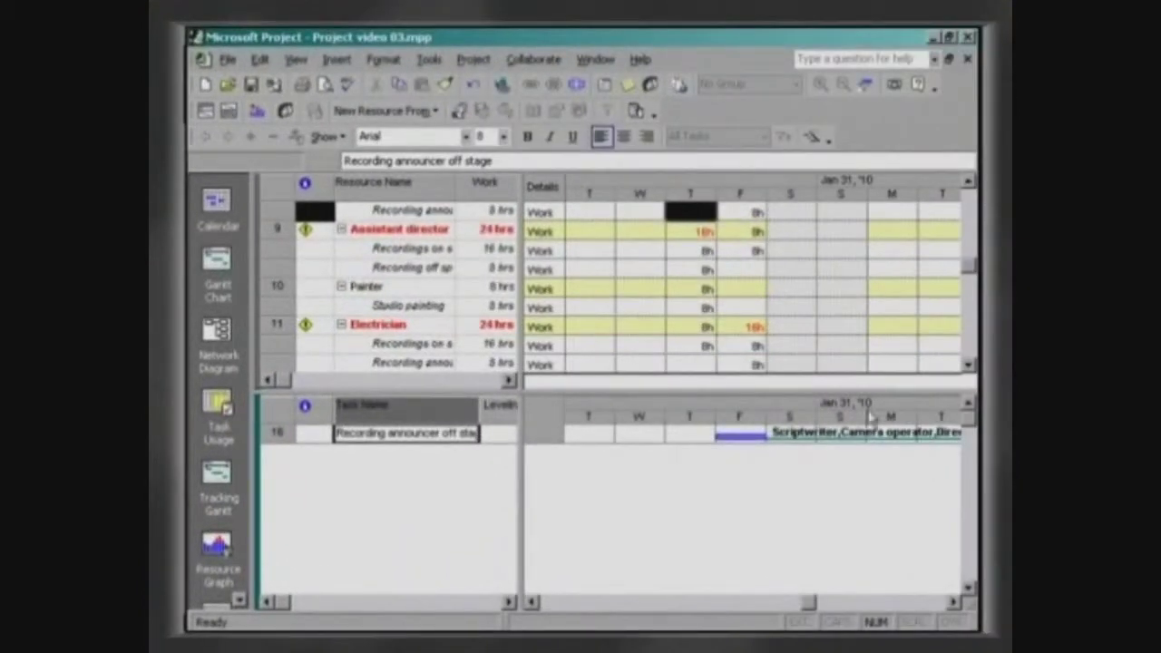
Level resources only within available slack, then scroll through the resource usage grid to check.
left_click(427, 60)
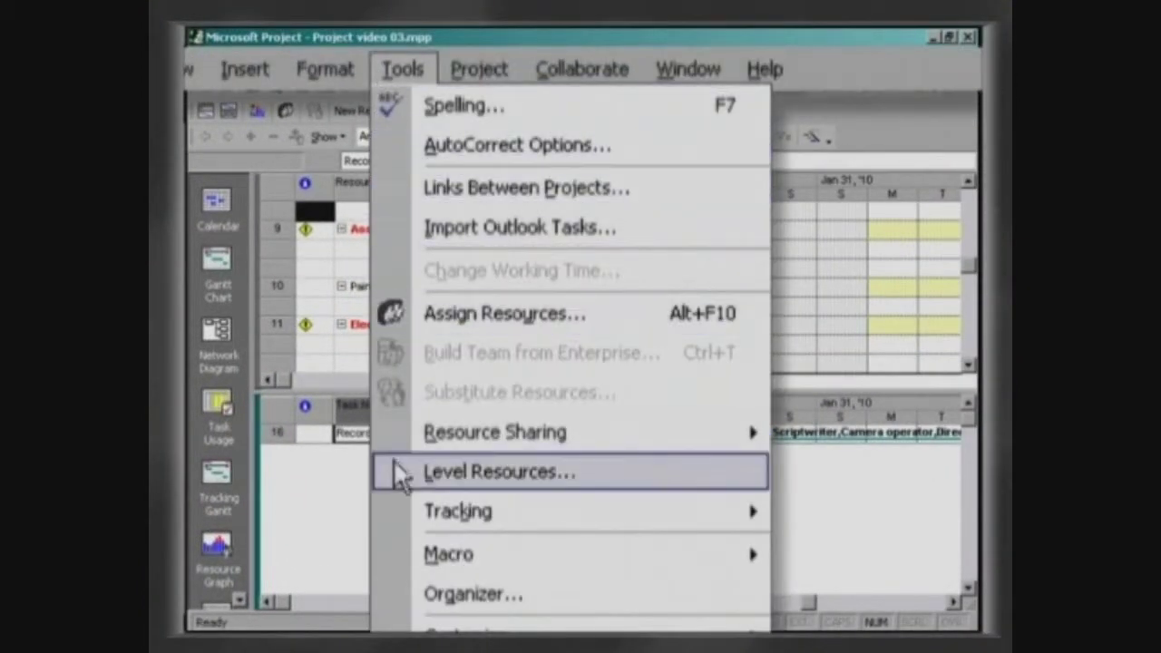
left_click(392, 473)
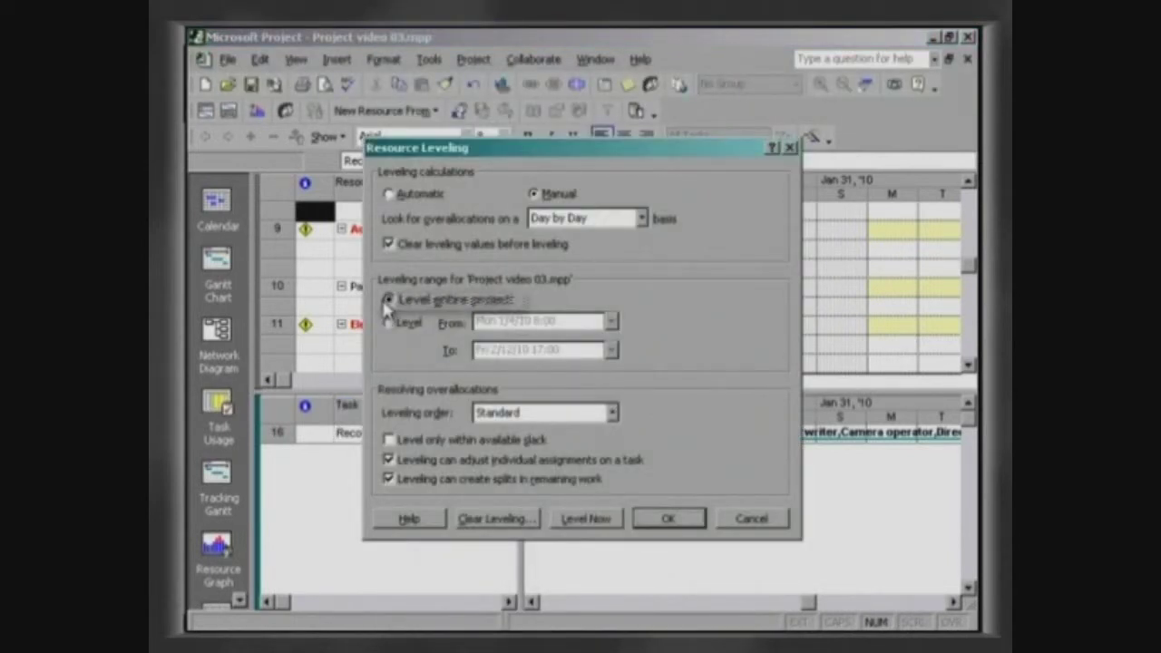
left_click(390, 439)
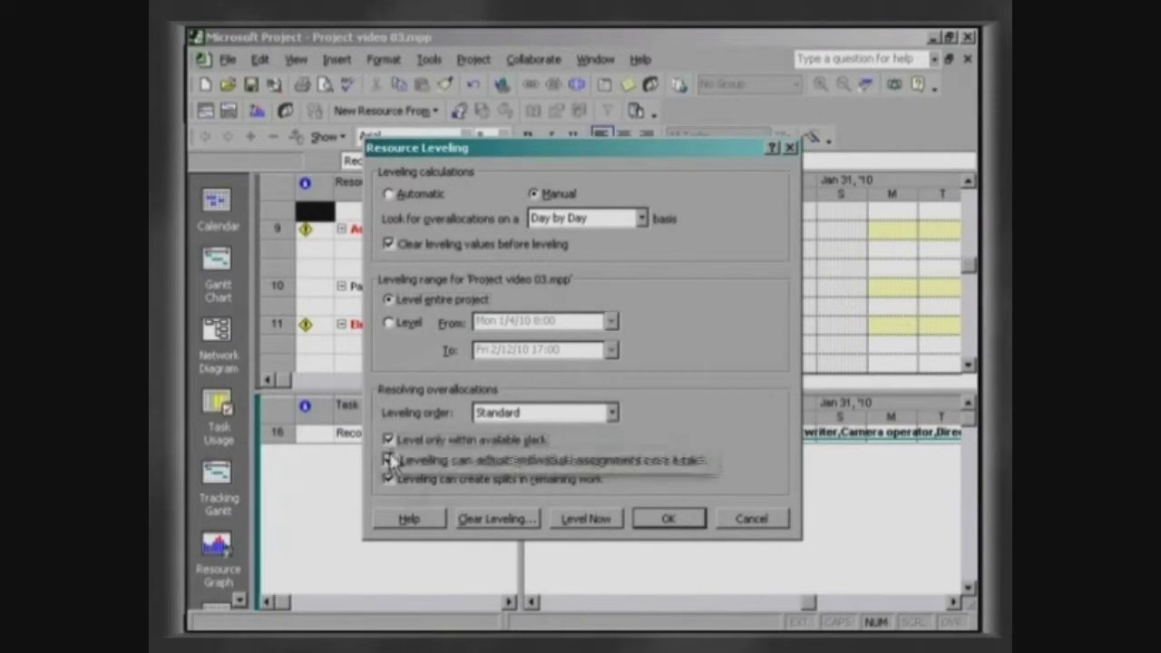
left_click(559, 522)
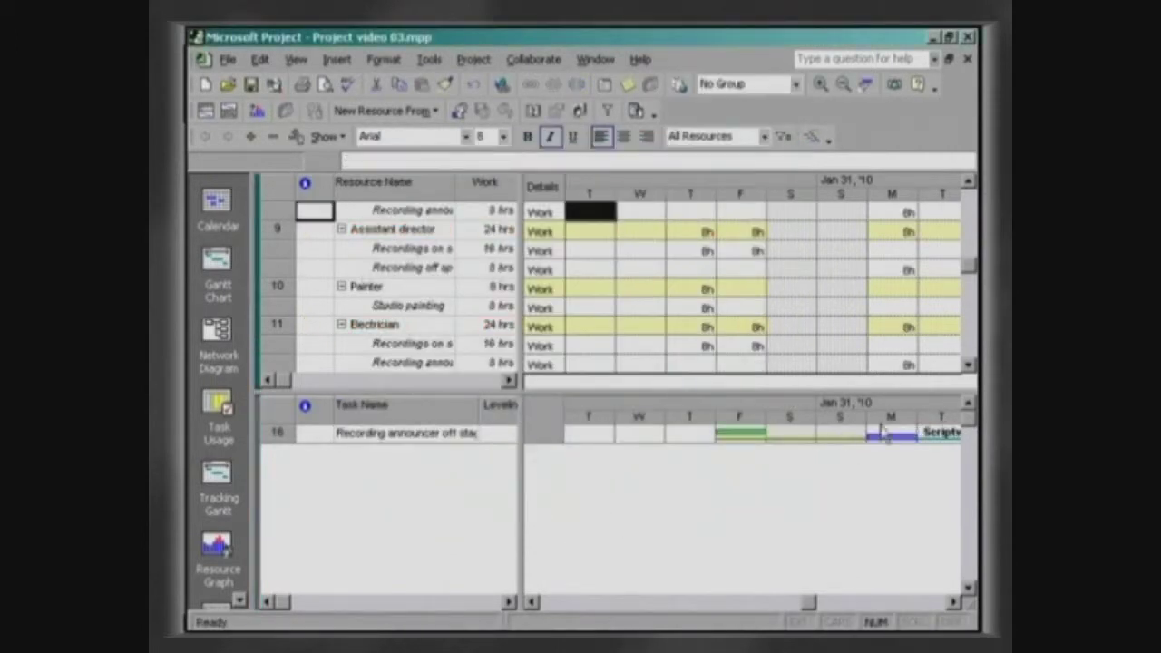
scroll(968, 367, "down", 10)
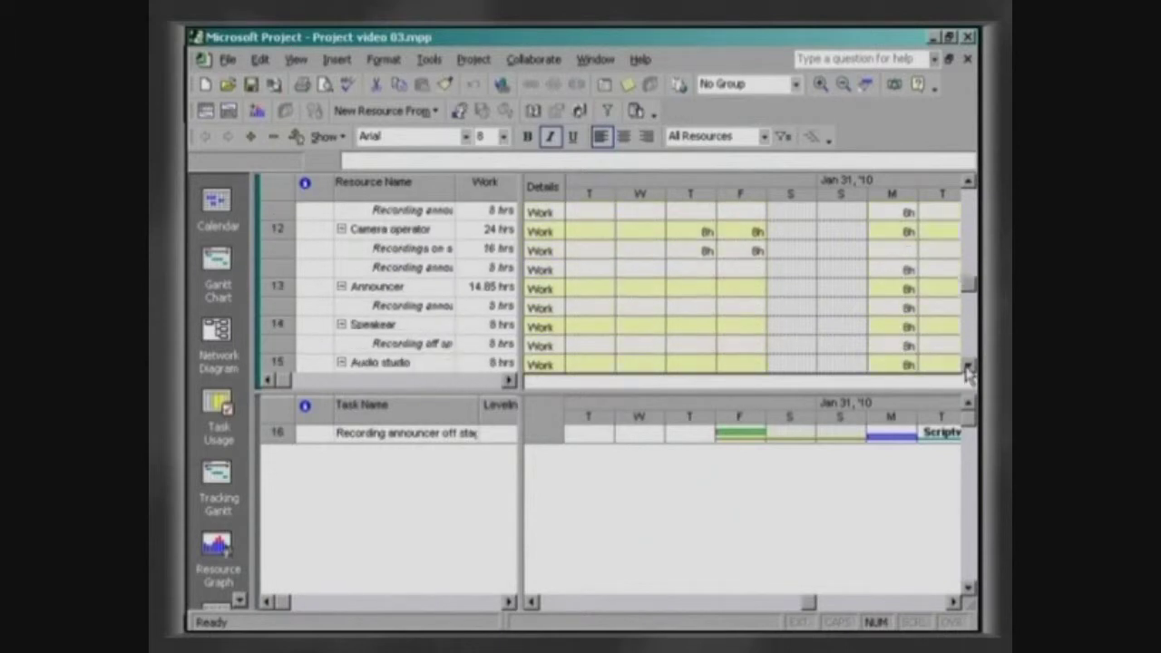
scroll(968, 367, "down", 9)
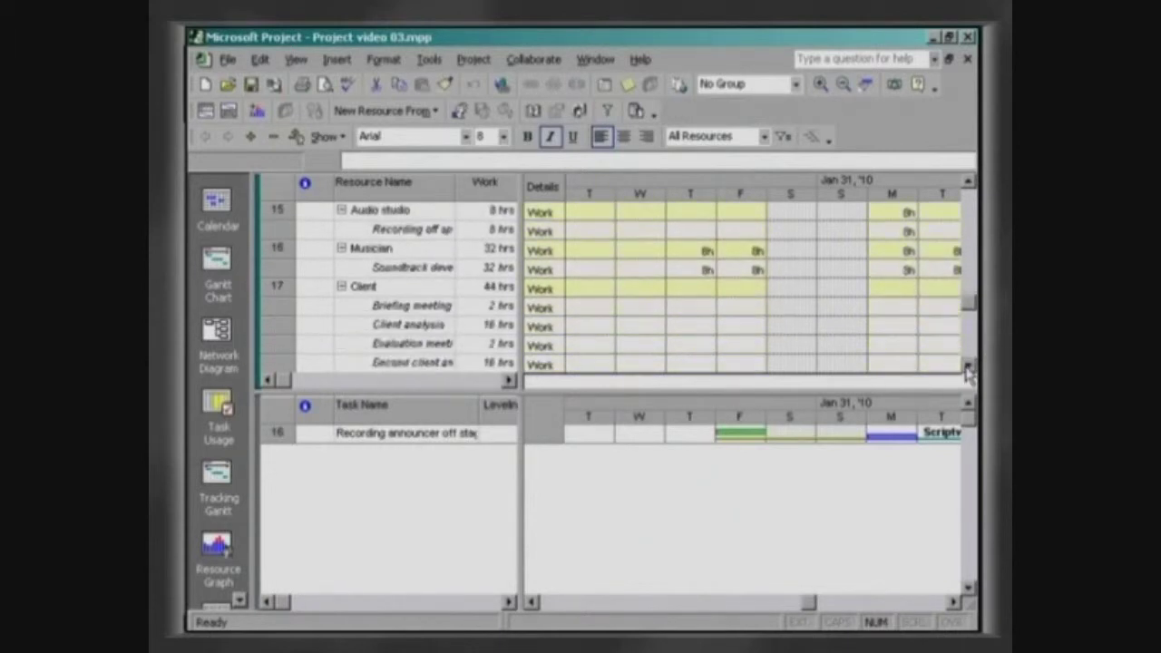
scroll(967, 369, "down", 2)
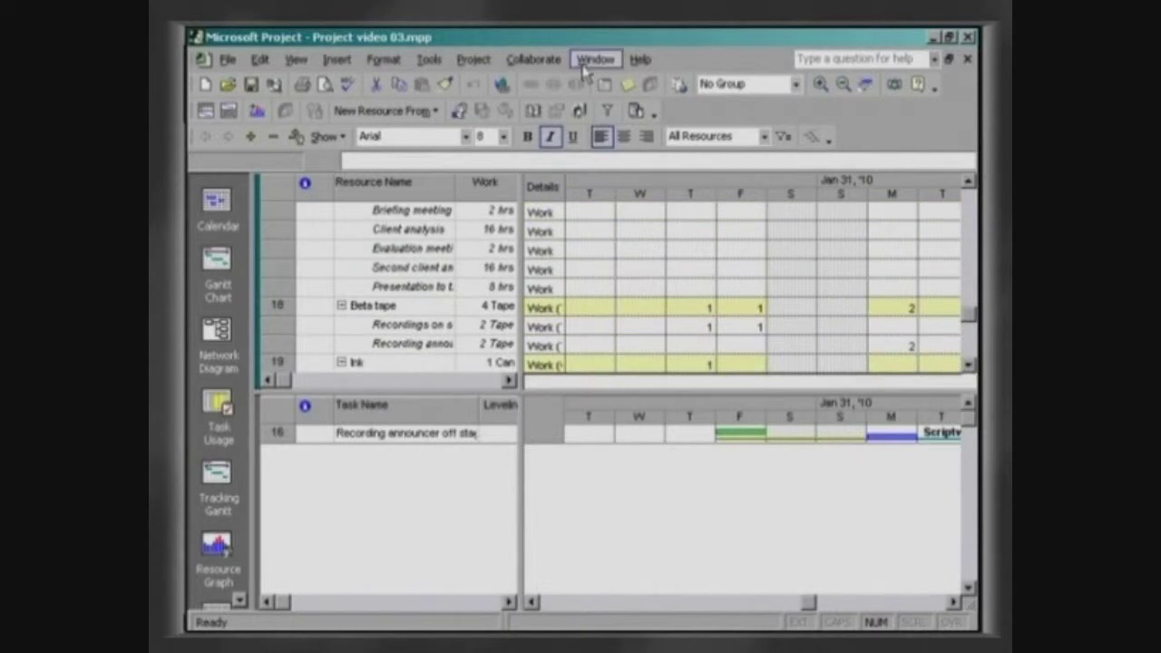
Remove the window split and apply the Leveling Gantt view from More Views.
left_click(580, 64)
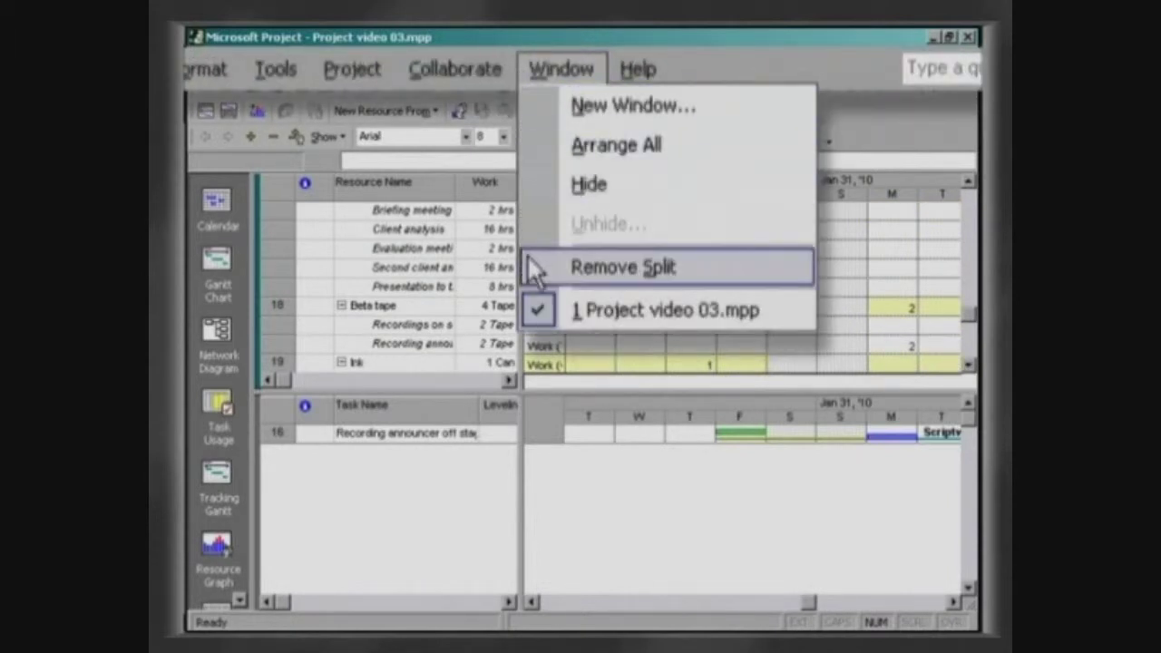
left_click(535, 270)
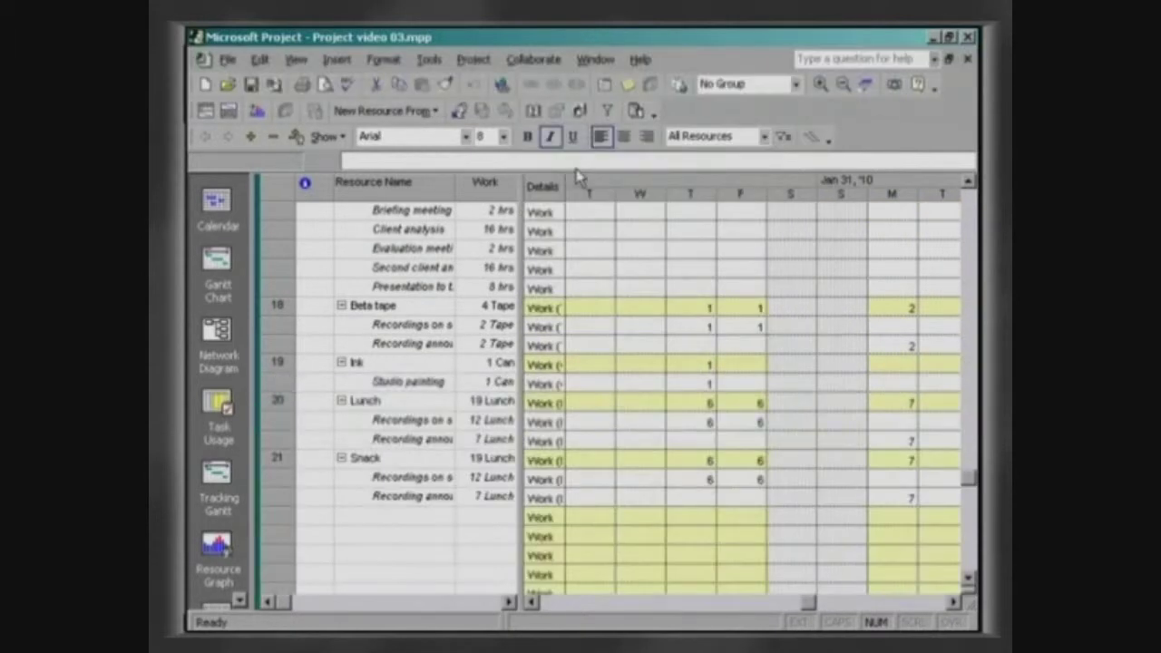
left_click(292, 60)
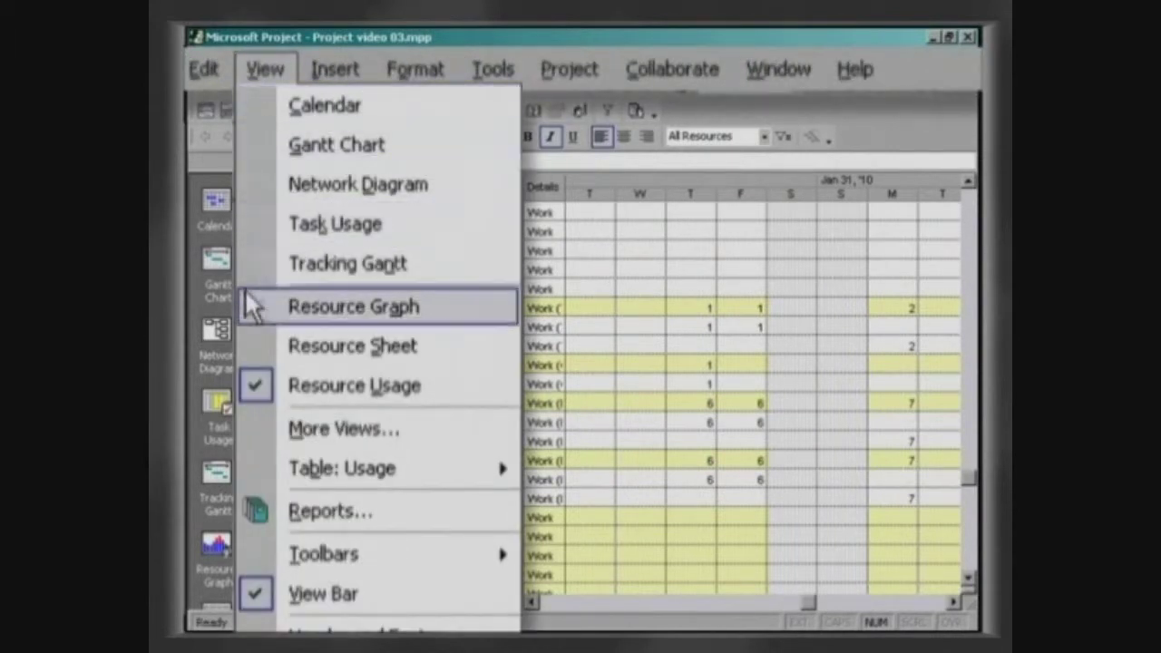
left_click(254, 427)
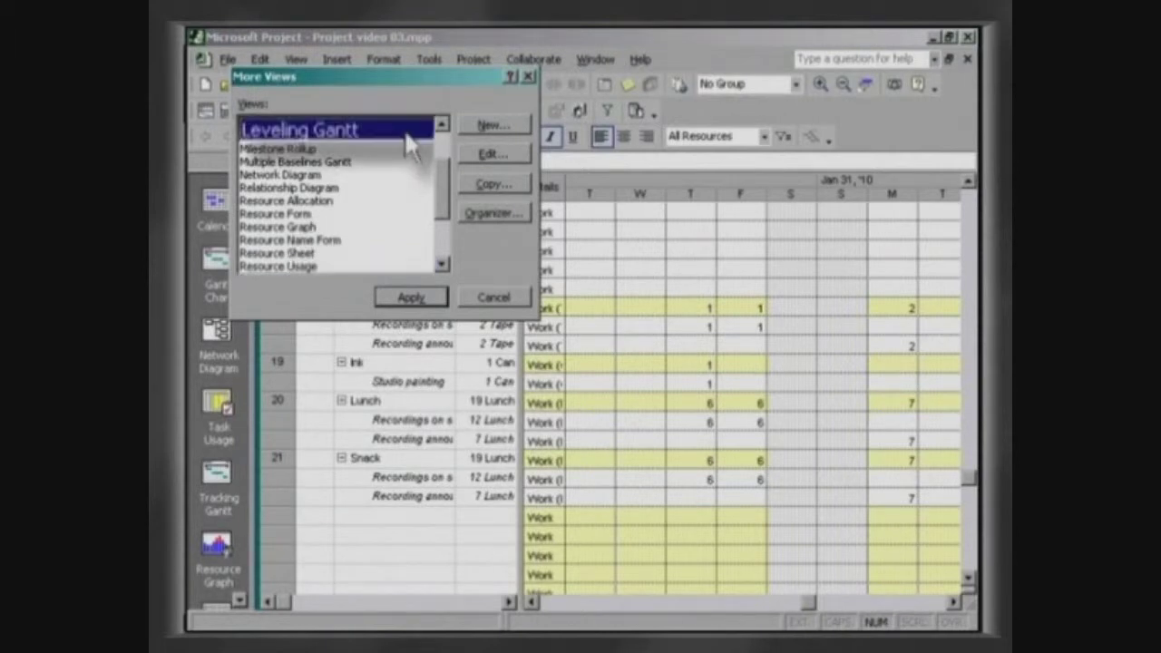
left_click(429, 302)
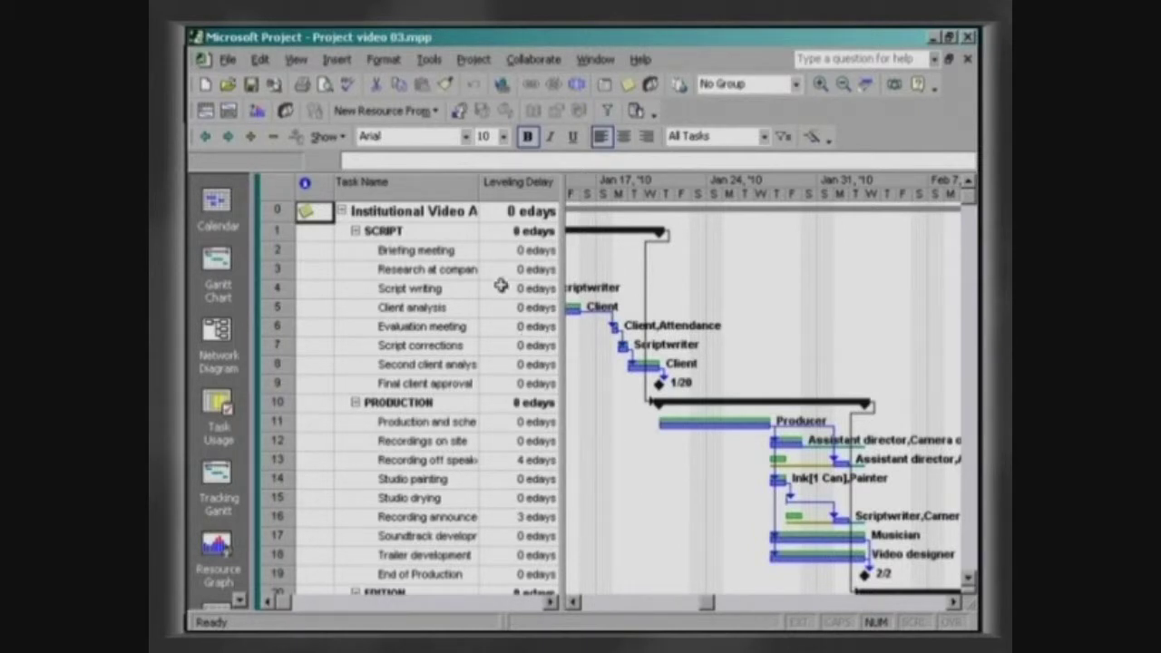
left_click(429, 59)
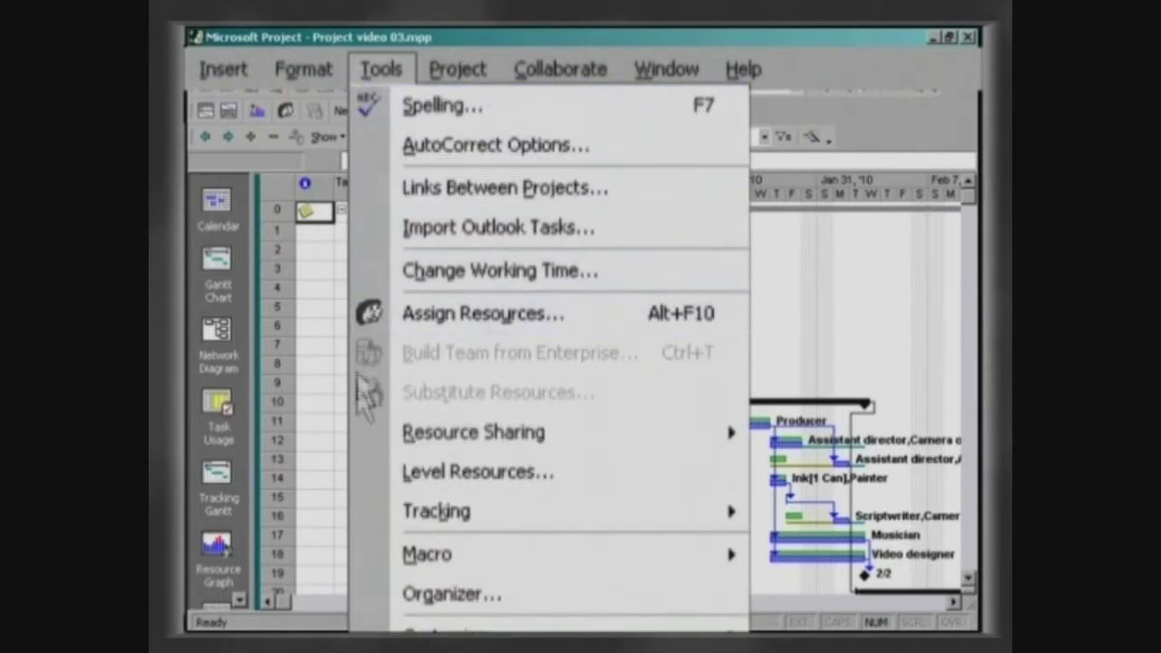
left_click(368, 469)
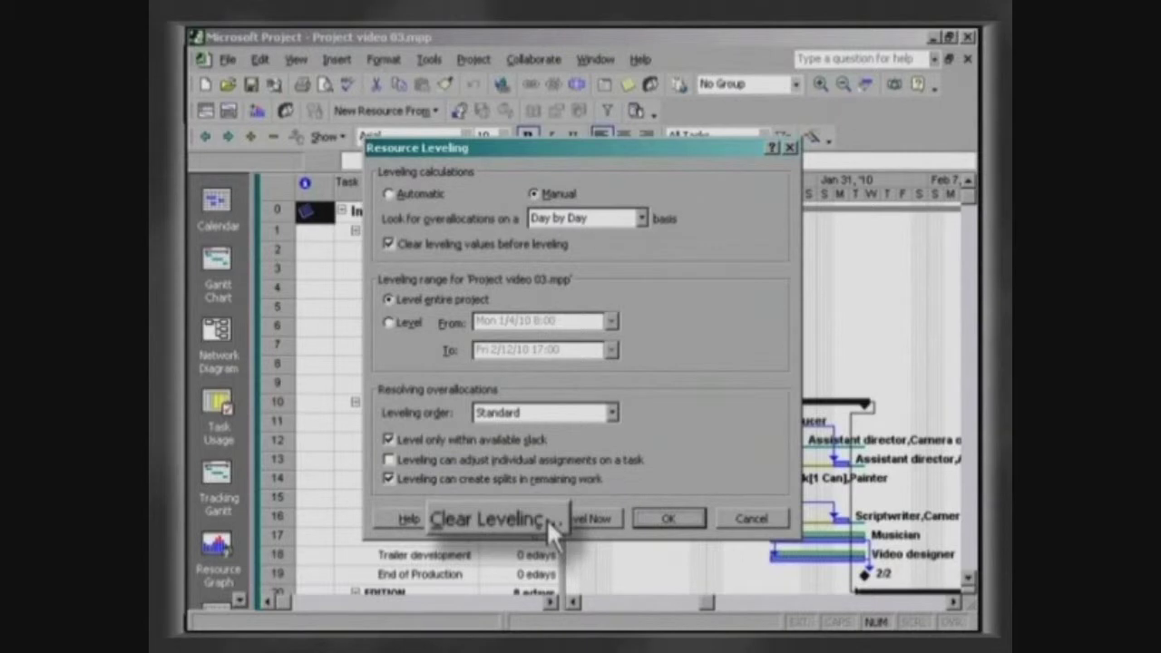
left_click(686, 524)
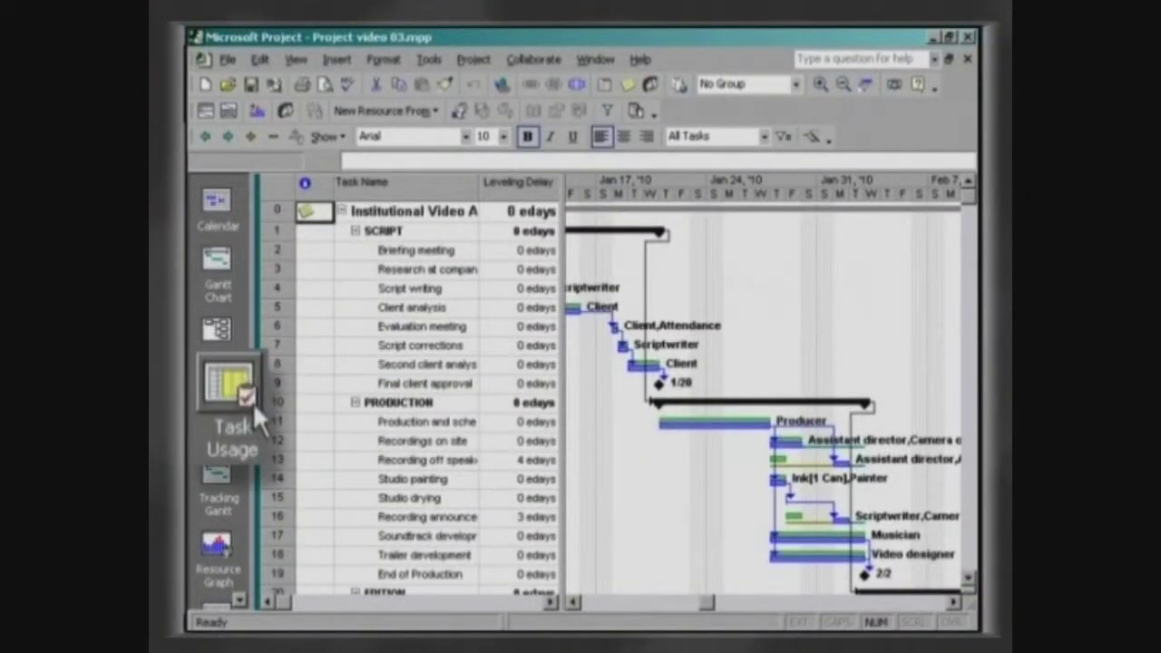
Switch to the Task Usage view and apply the Cost table.
left_click(232, 414)
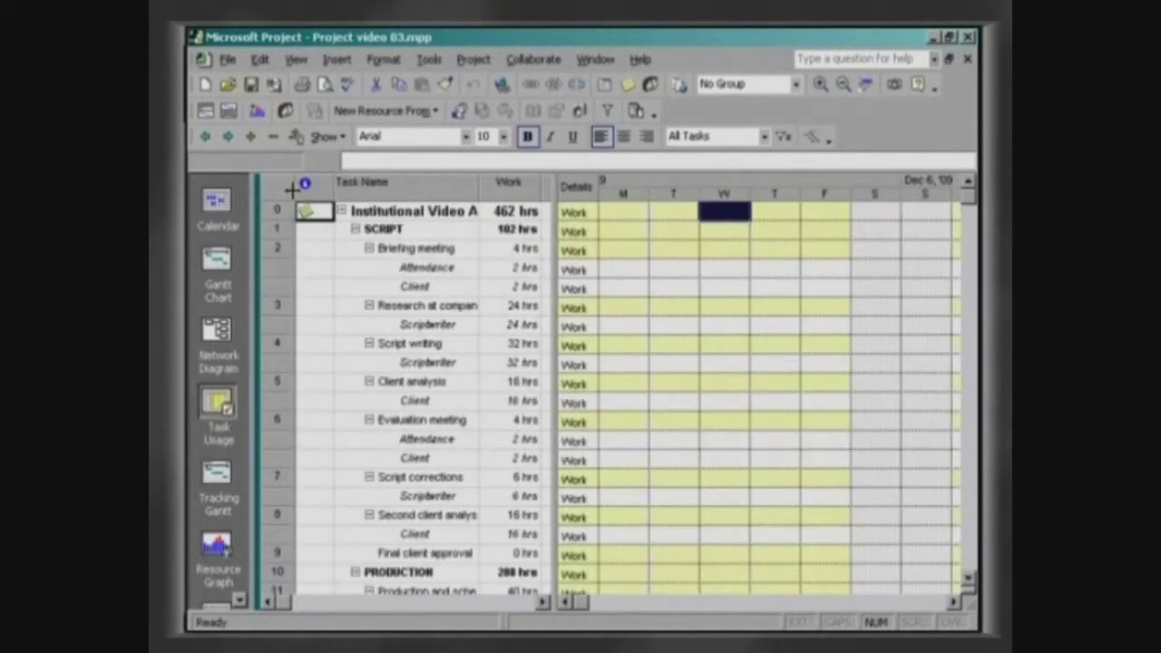
left_click(296, 59)
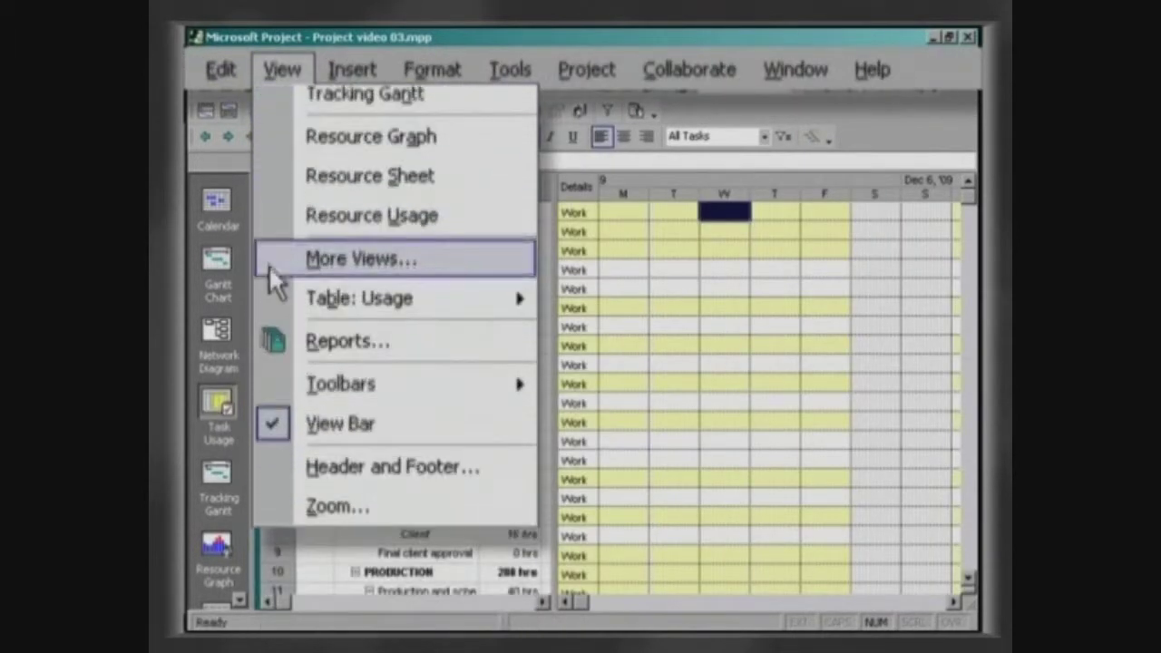
mouse_move(358, 309)
left_click(560, 306)
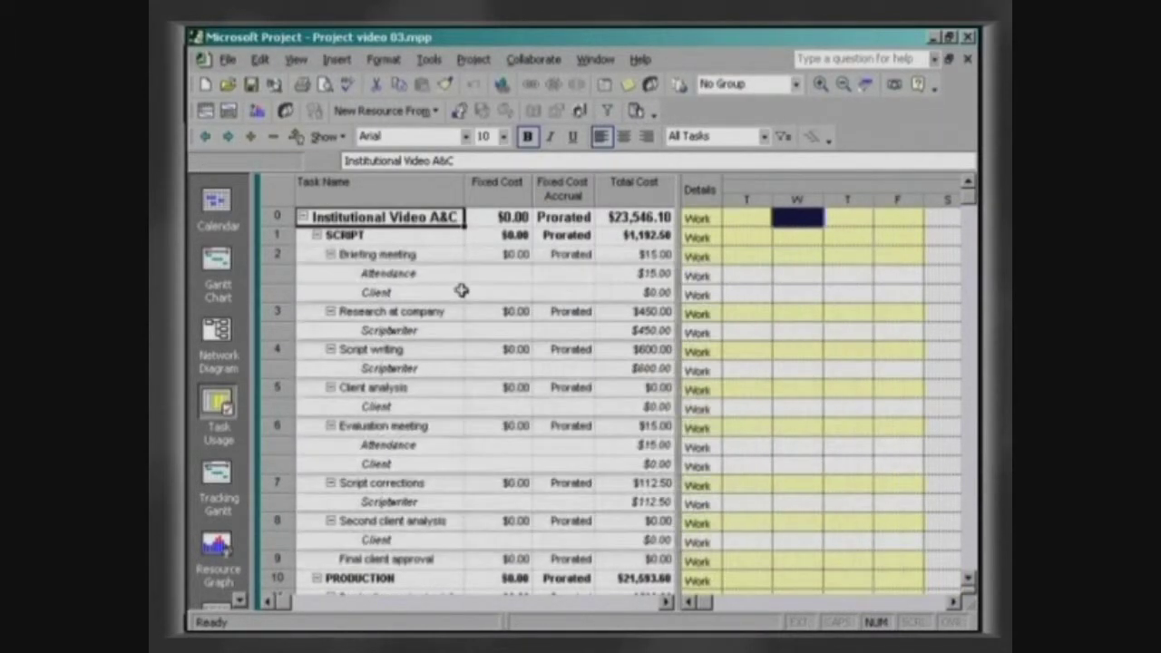
Collapse the assignments and show only outline level 1, down to the project summary row.
left_click(411, 188)
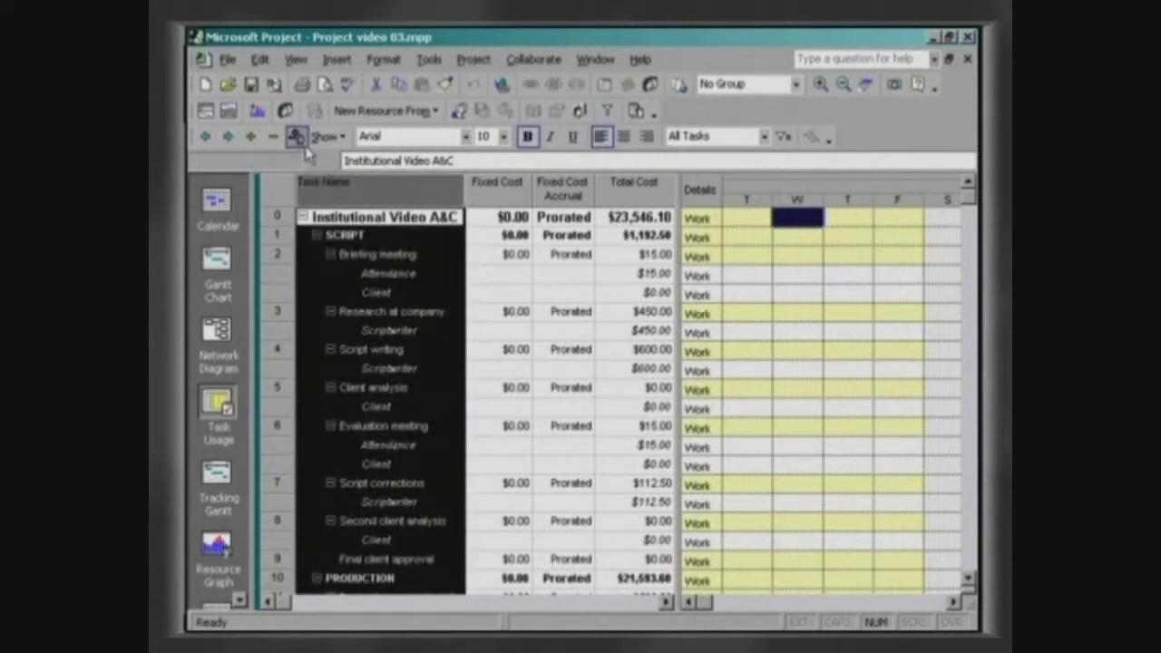
left_click(297, 138)
left_click(512, 219)
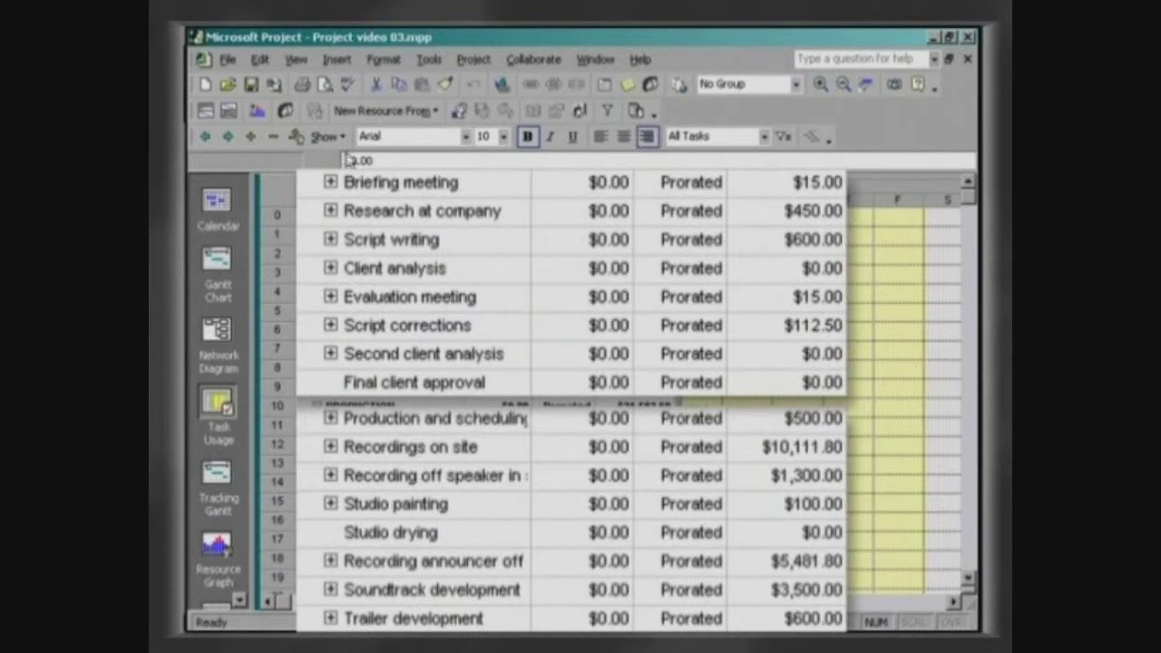
left_click(342, 137)
left_click(390, 183)
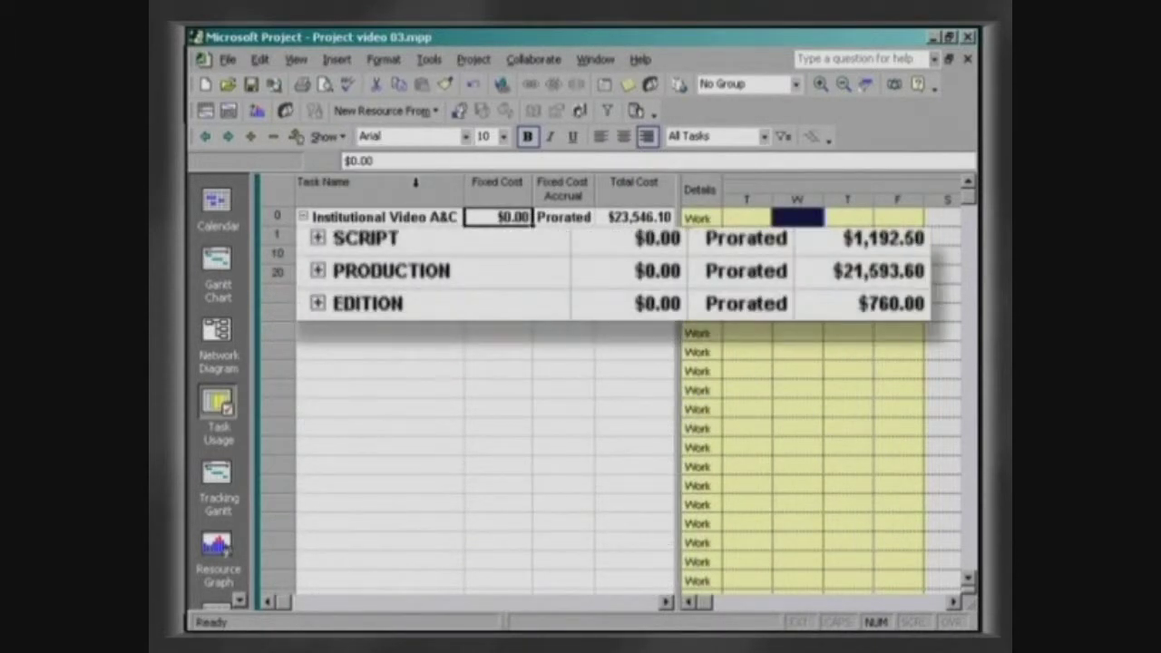
left_click(304, 217)
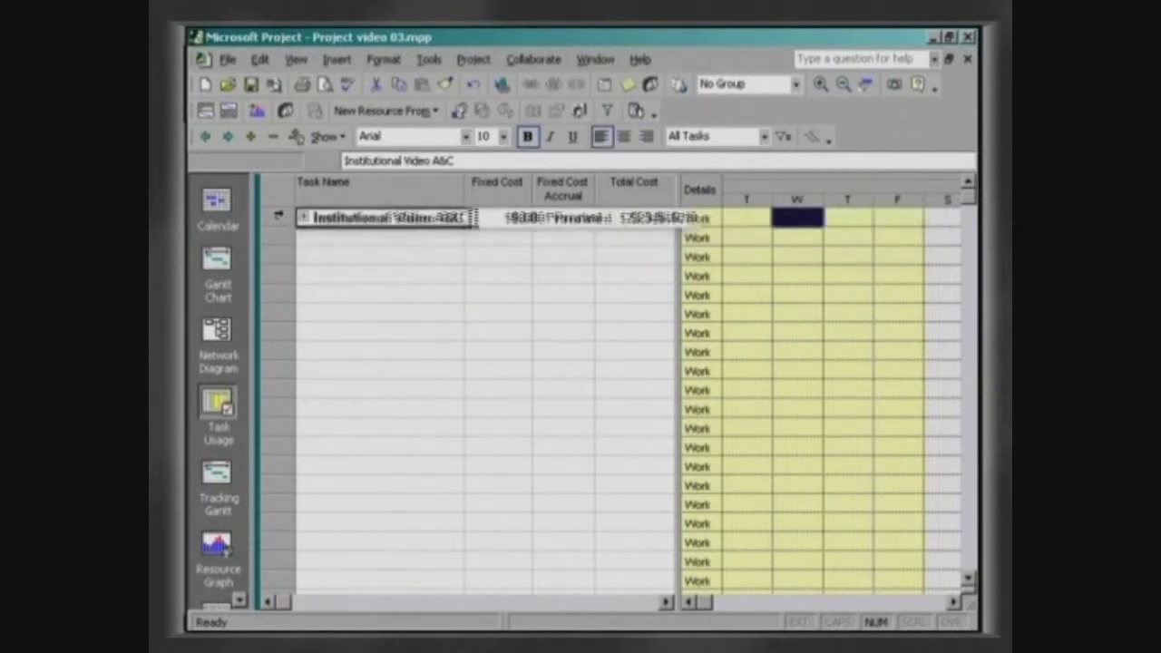
Expand the outline to level 2 with all assignments, selecting Script writing and its Scriptwriter.
left_click(308, 224)
left_click(326, 136)
left_click(363, 205)
left_click(301, 141)
left_click(478, 218)
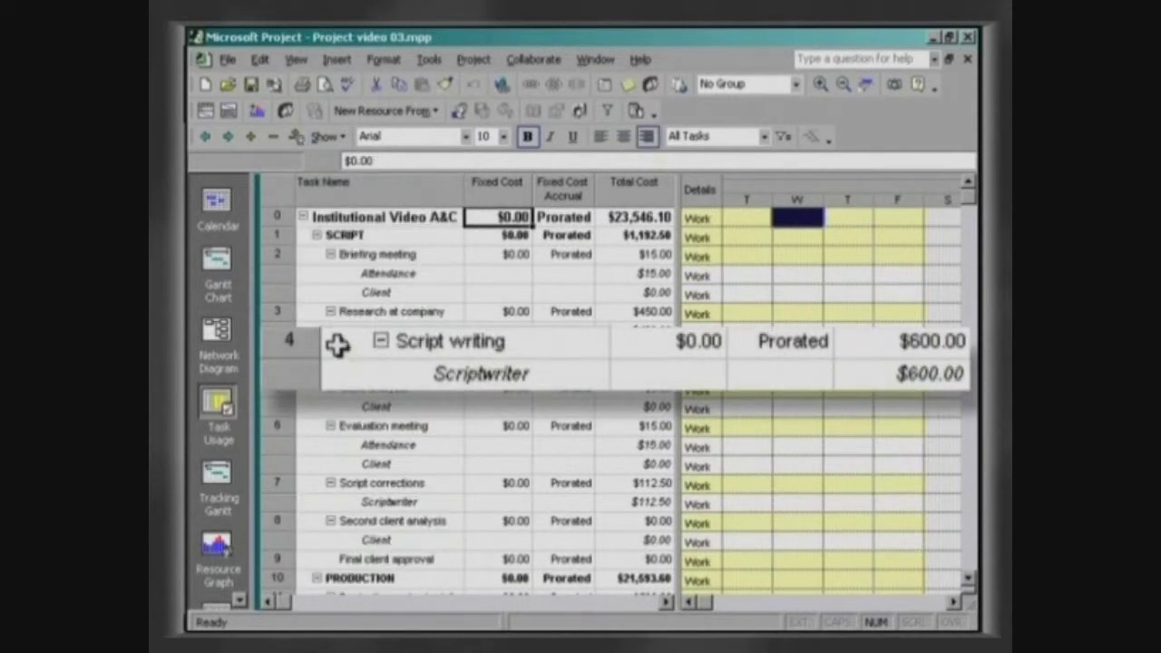
left_click(332, 345)
left_click(356, 375)
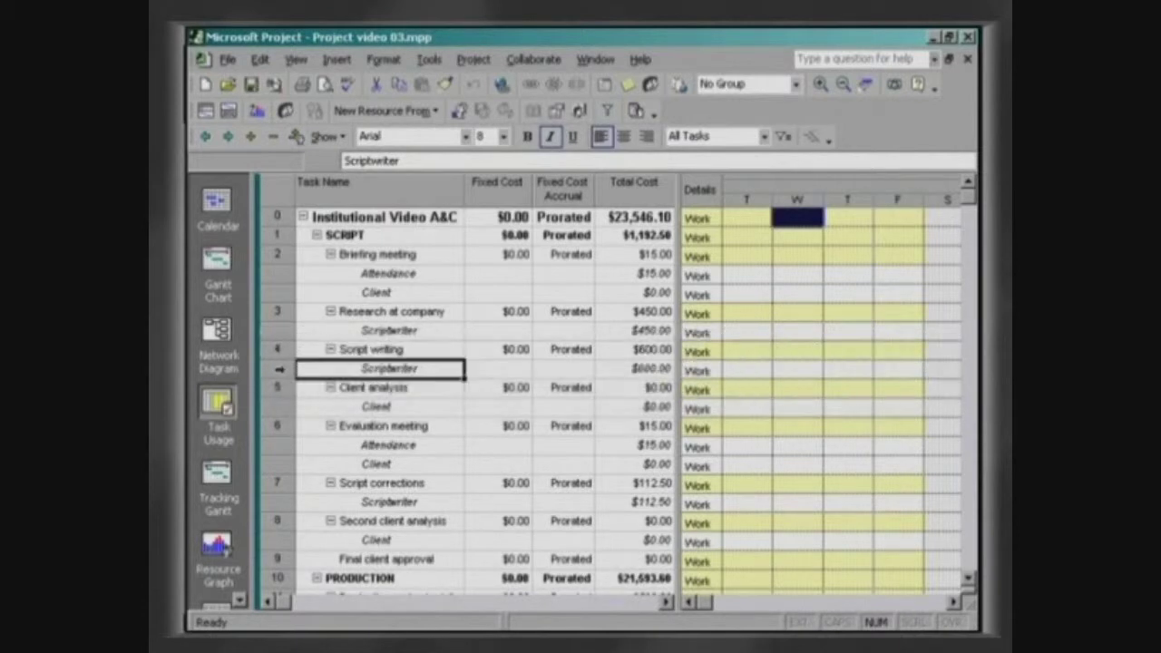
Check the Resource Sheet, Gantt Chart and calendar options, then inspect Script writing's $600.00 total cost in Task Usage.
left_click(238, 599)
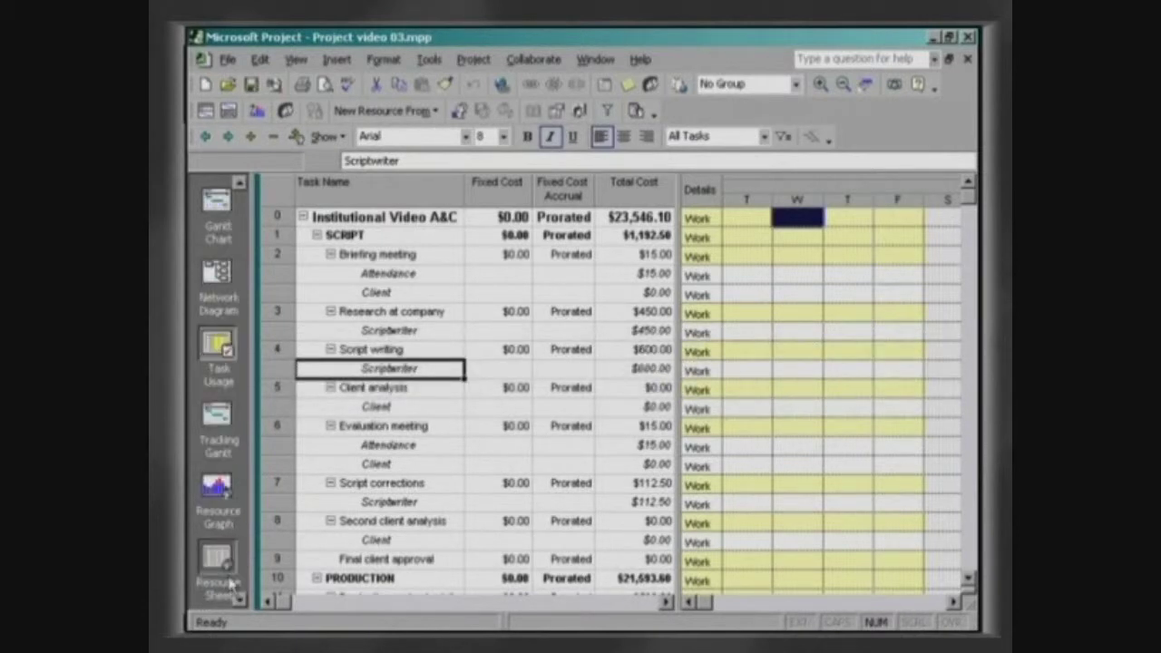
left_click(219, 566)
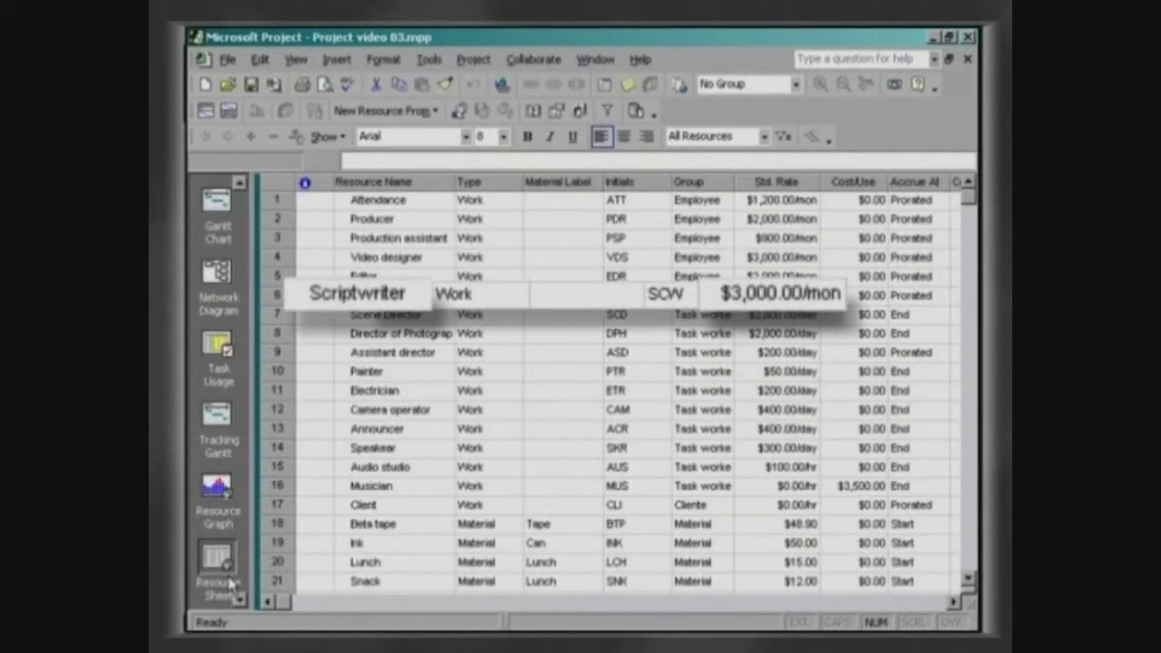
left_click(231, 218)
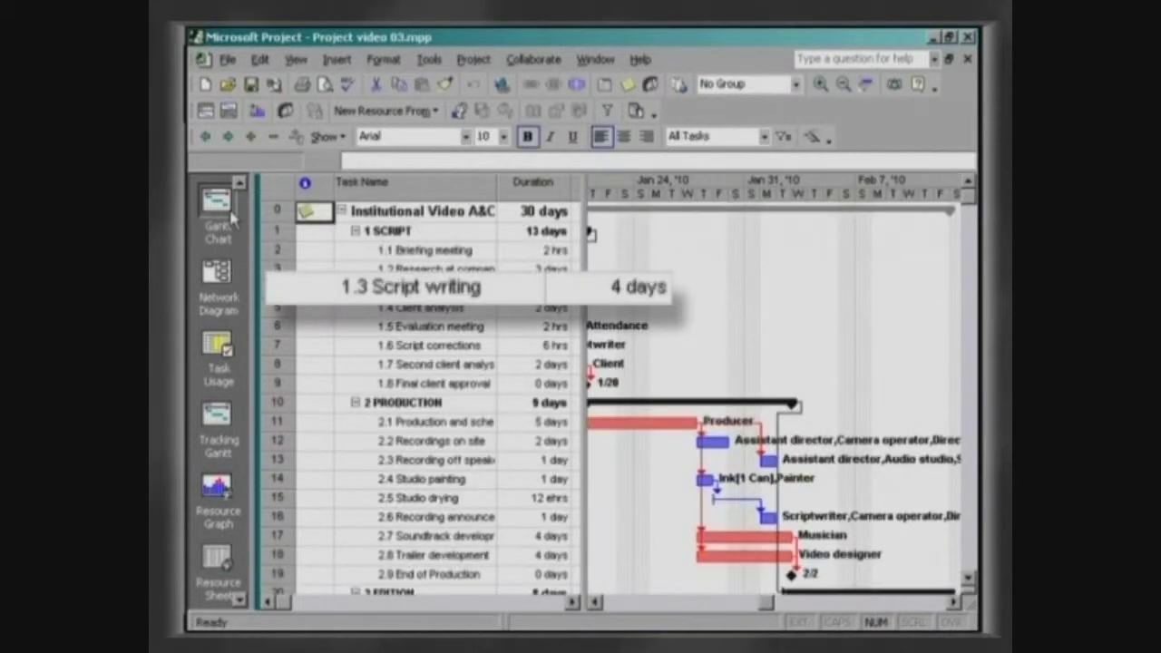
left_click(429, 59)
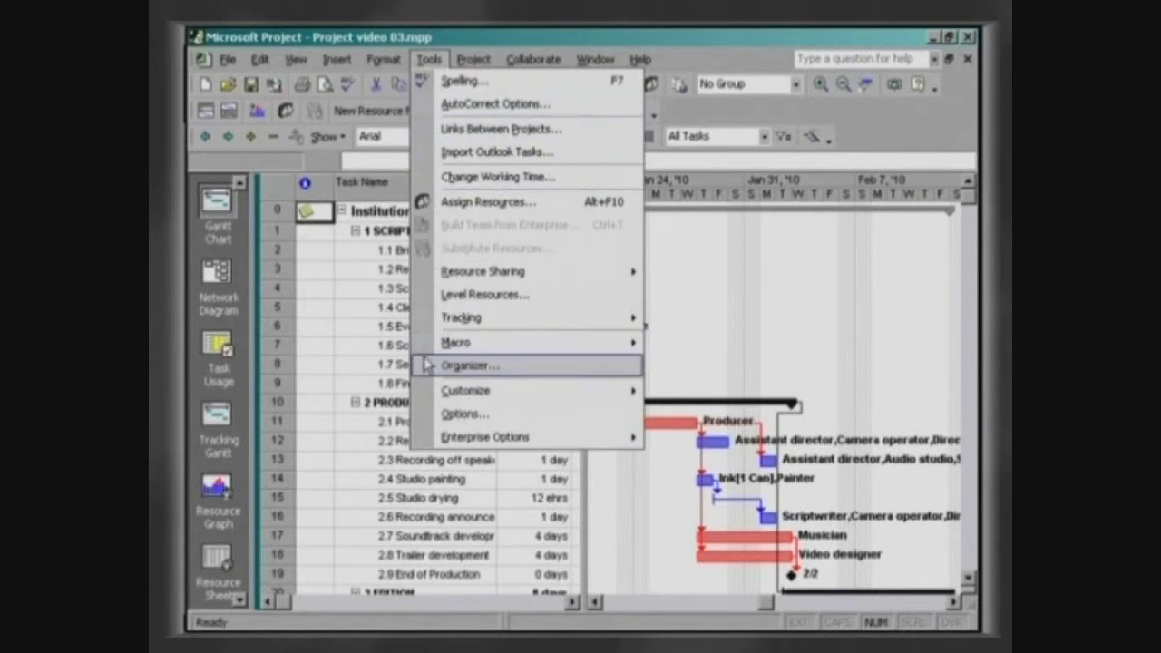
left_click(433, 414)
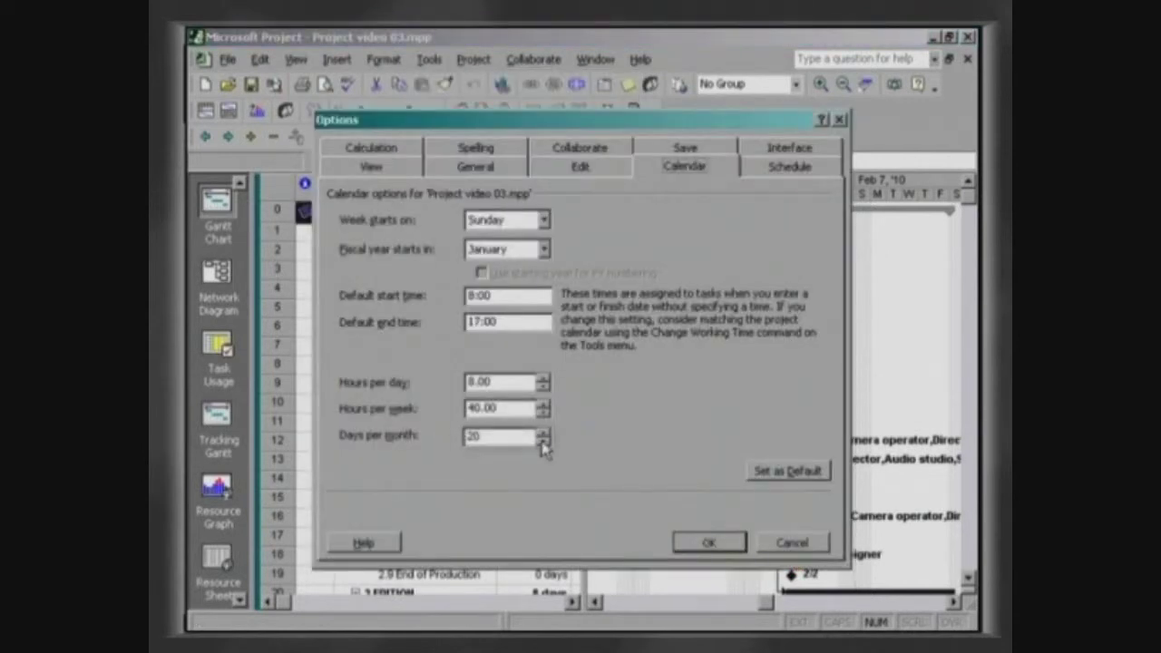
left_click(703, 543)
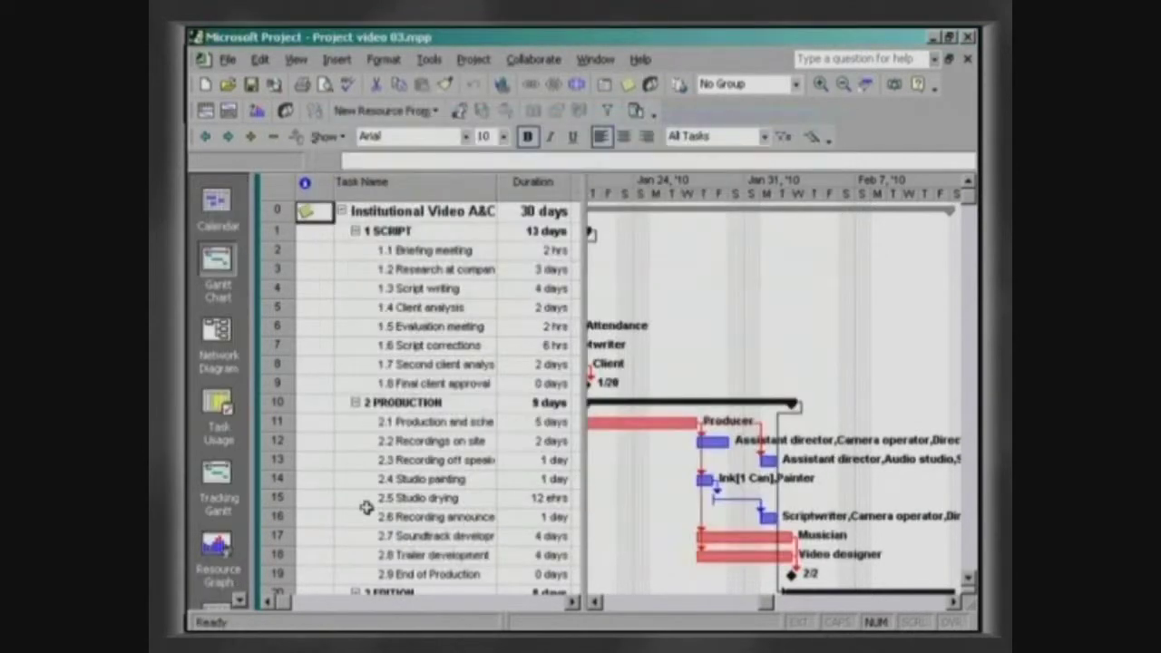
left_click(217, 402)
left_click(639, 349)
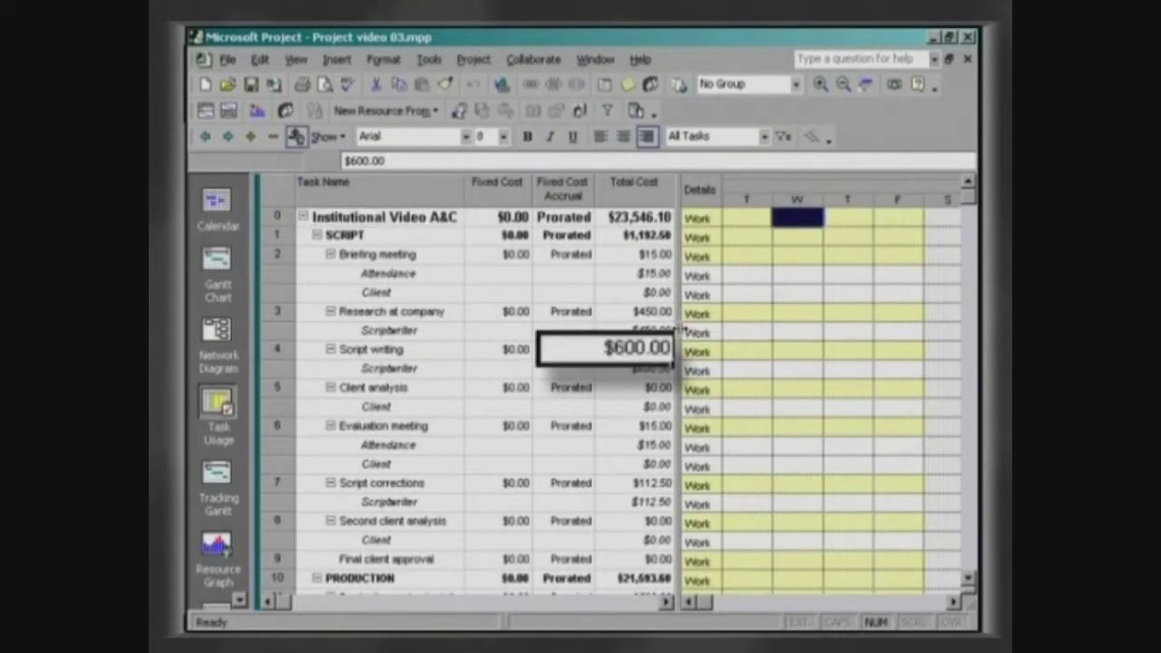
Show Cost instead of Work in the timephased detail rows.
right_click(728, 252)
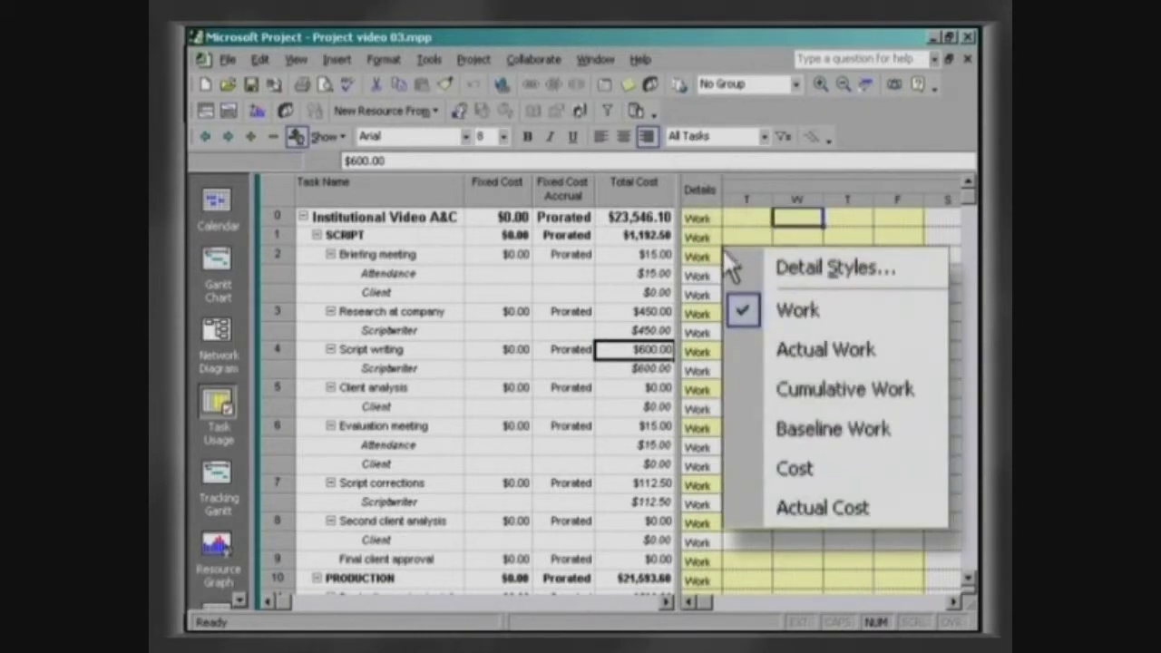
left_click(749, 468)
right_click(739, 379)
left_click(739, 386)
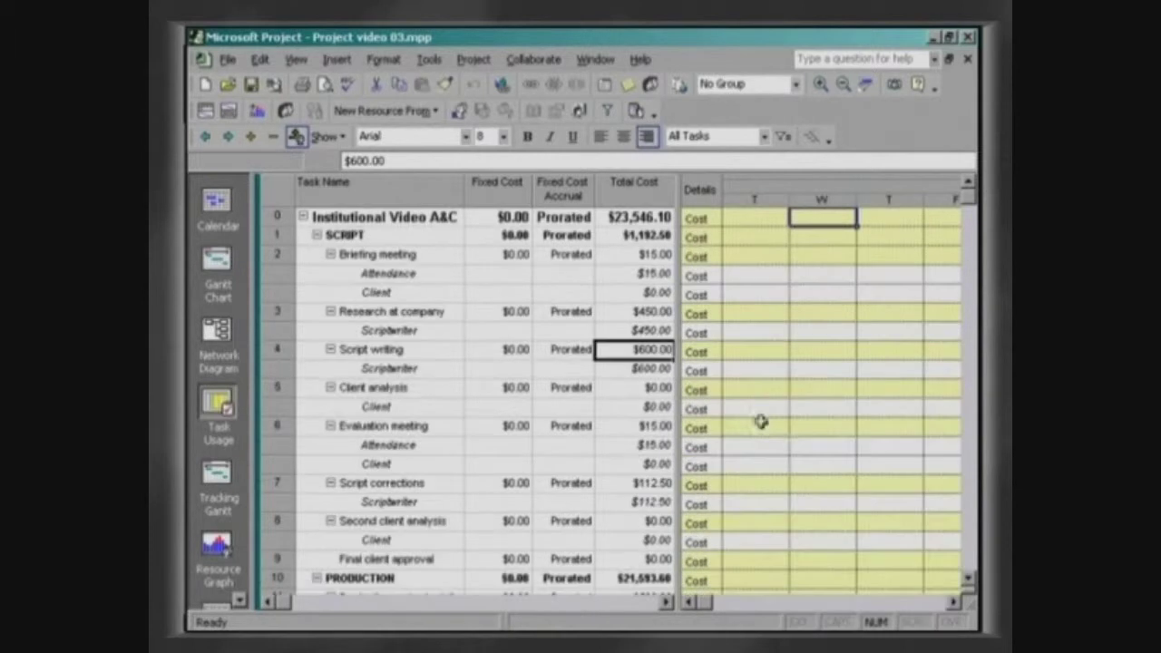
Scroll the timephased grid down to the later tasks' daily costs.
left_click(954, 603)
left_click(954, 602)
left_click(954, 602)
left_click(954, 603)
left_click(954, 602)
left_click(954, 602)
left_click(954, 602)
left_click(954, 602)
left_click(954, 602)
left_click(954, 602)
left_click(954, 603)
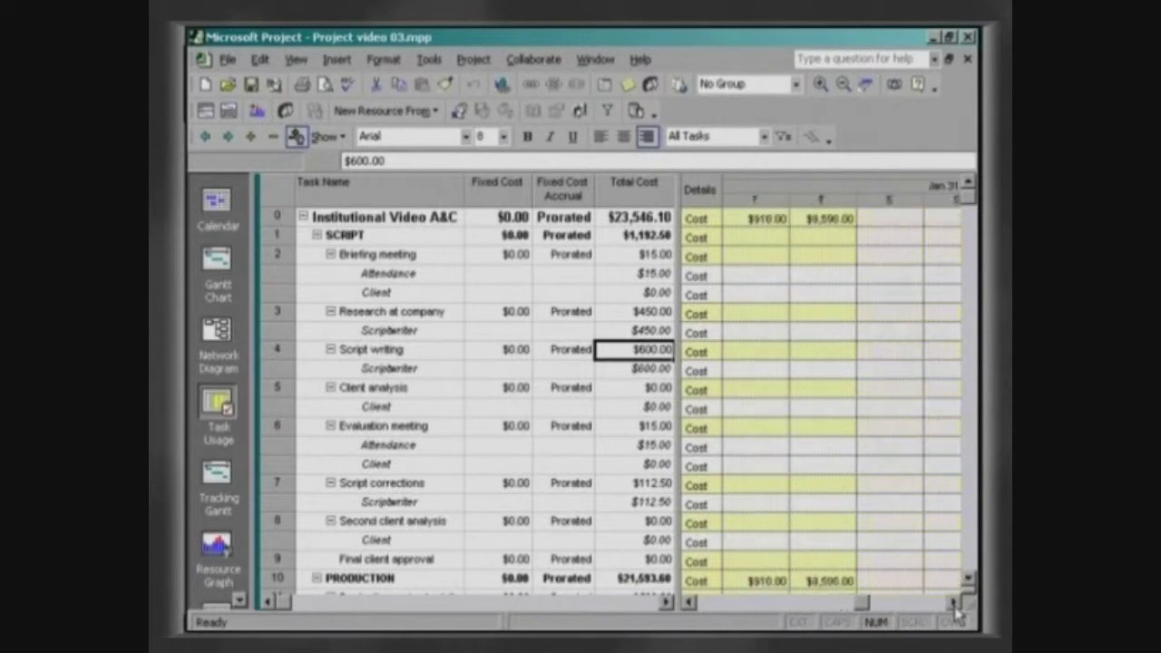
left_click(954, 602)
left_click(954, 602)
left_click(968, 578)
left_click(968, 577)
left_click(967, 578)
left_click(967, 577)
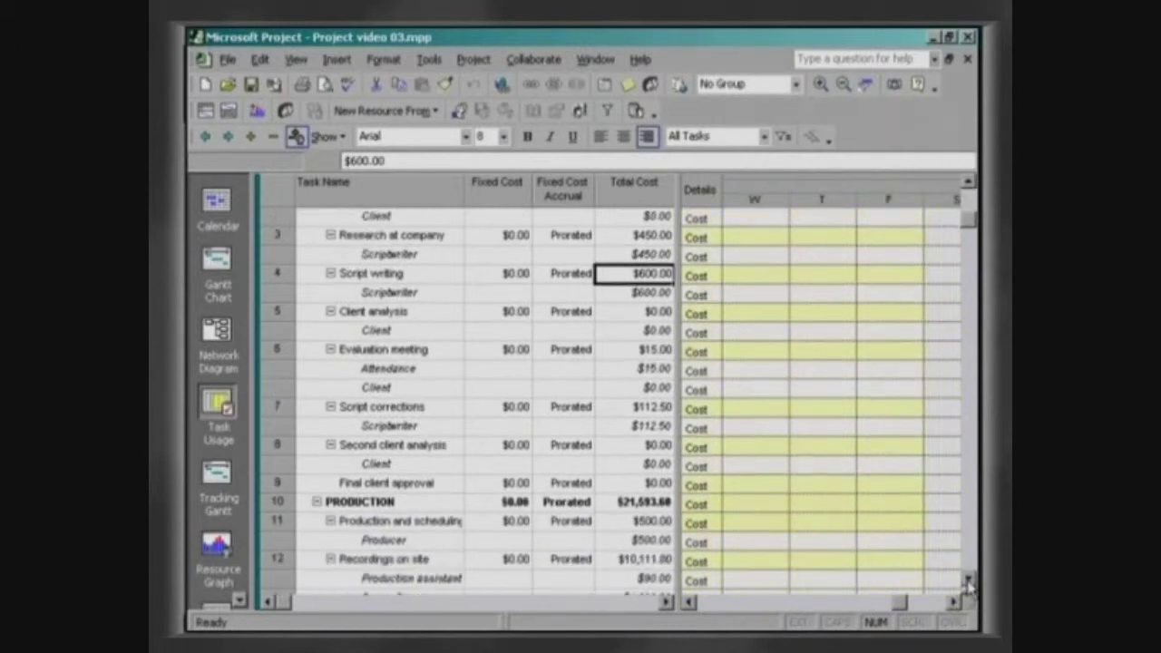
left_click(968, 578)
left_click(967, 577)
left_click(968, 578)
left_click(968, 578)
left_click(968, 578)
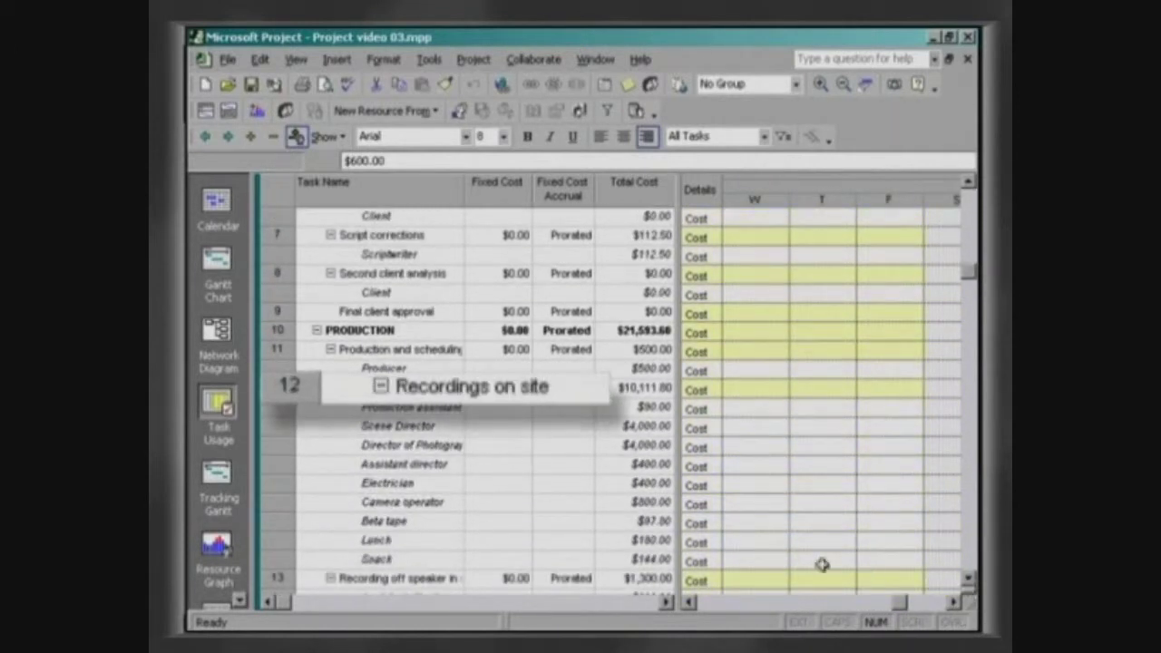
Select Recordings on site, go to its dates, and split the window to show its task form.
left_click(353, 388)
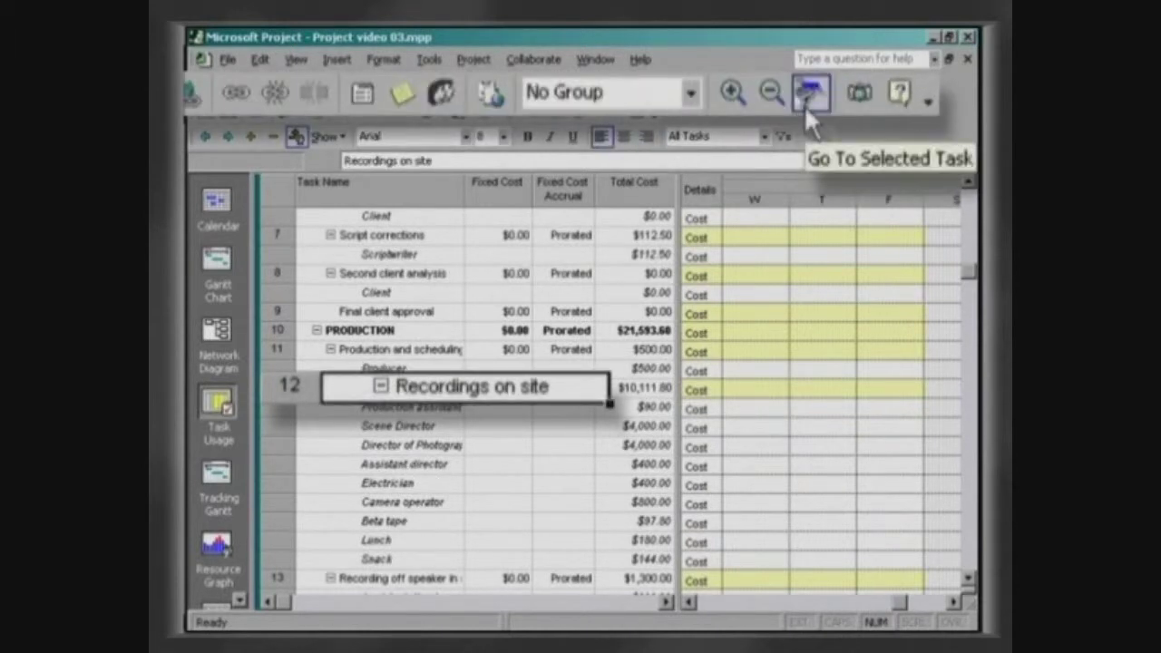
left_click(805, 107)
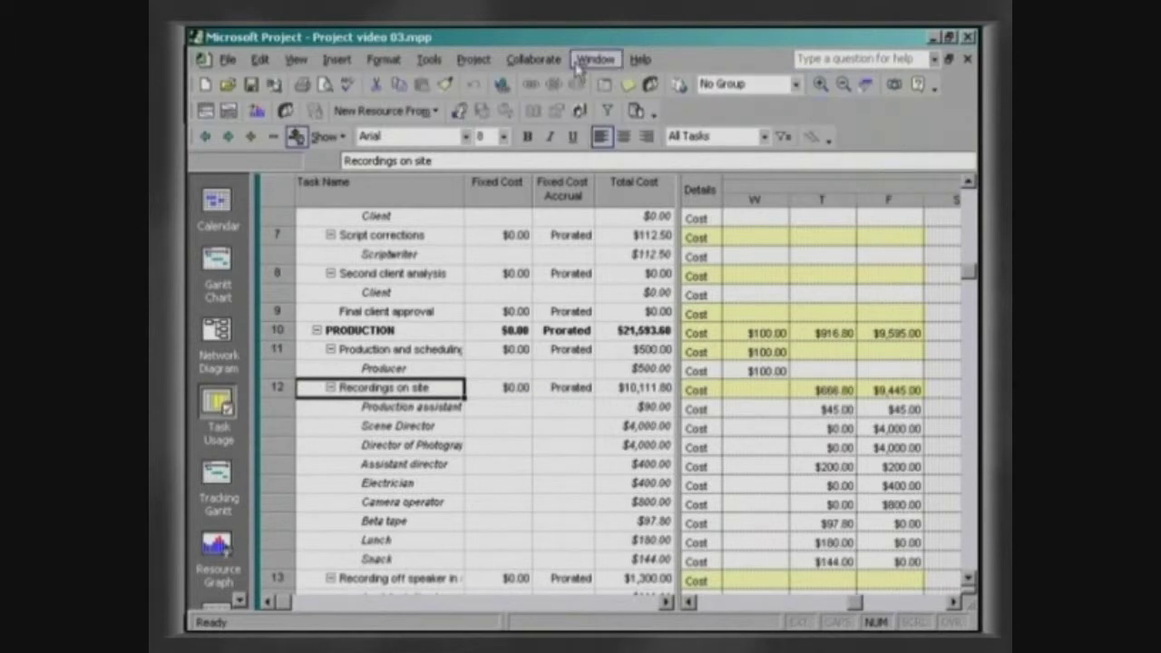
left_click(529, 82)
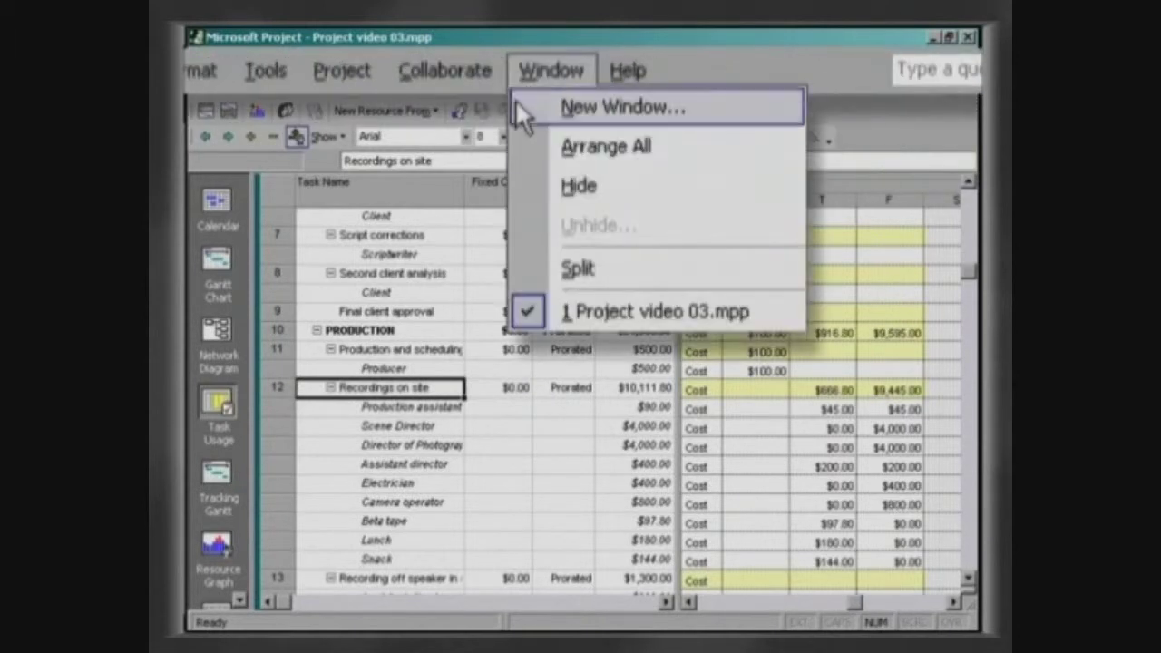
left_click(531, 267)
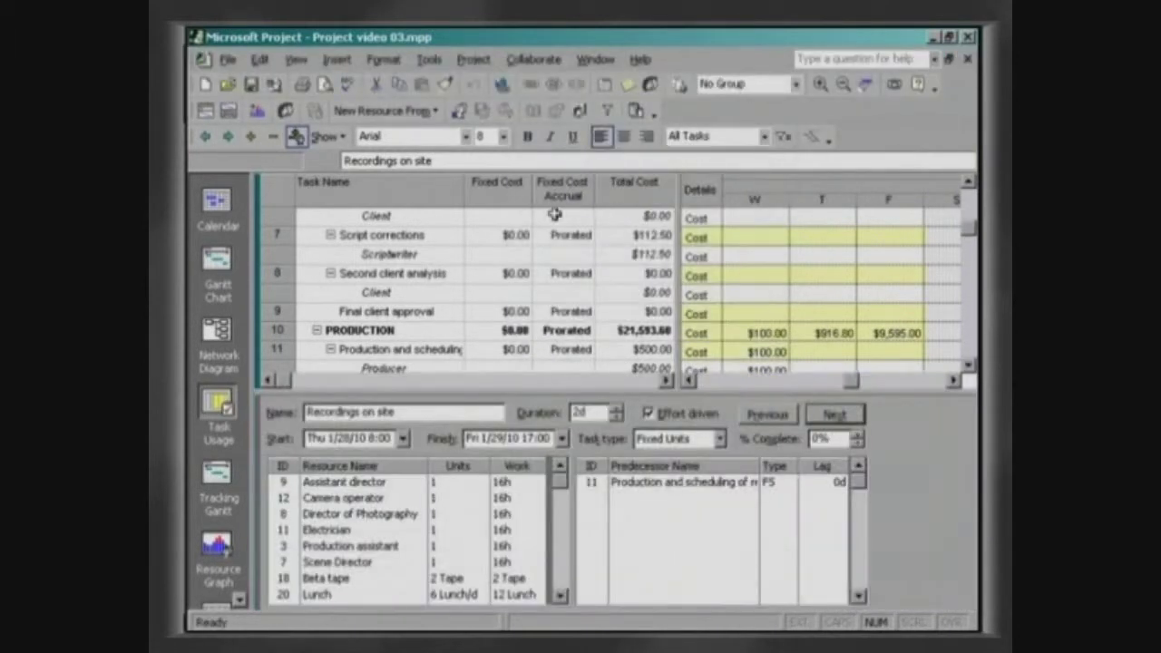
left_click(283, 425)
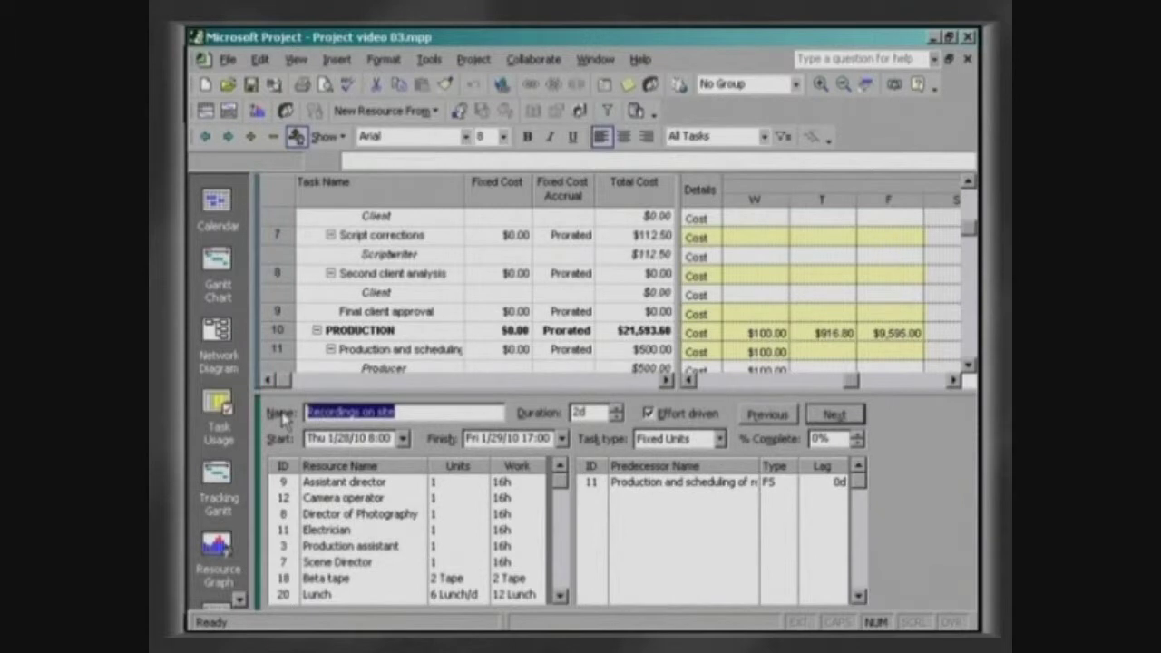
left_click(238, 600)
left_click(238, 599)
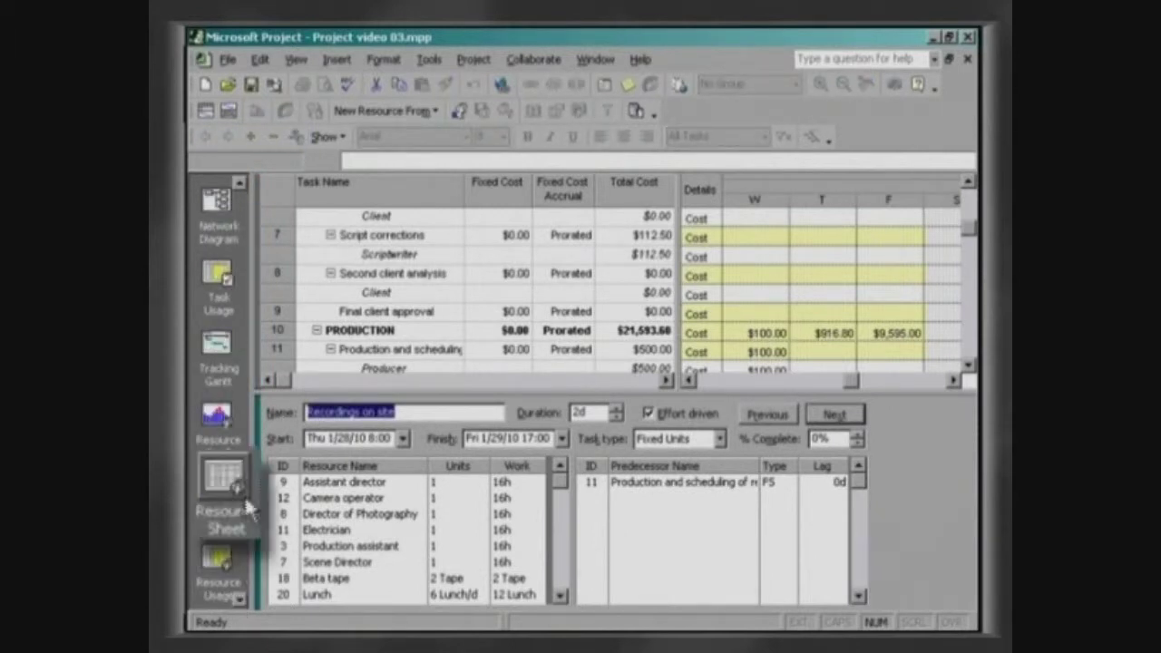
Show the Resource Sheet in the lower pane and scroll both panes to review rates and accruals.
left_click(232, 509)
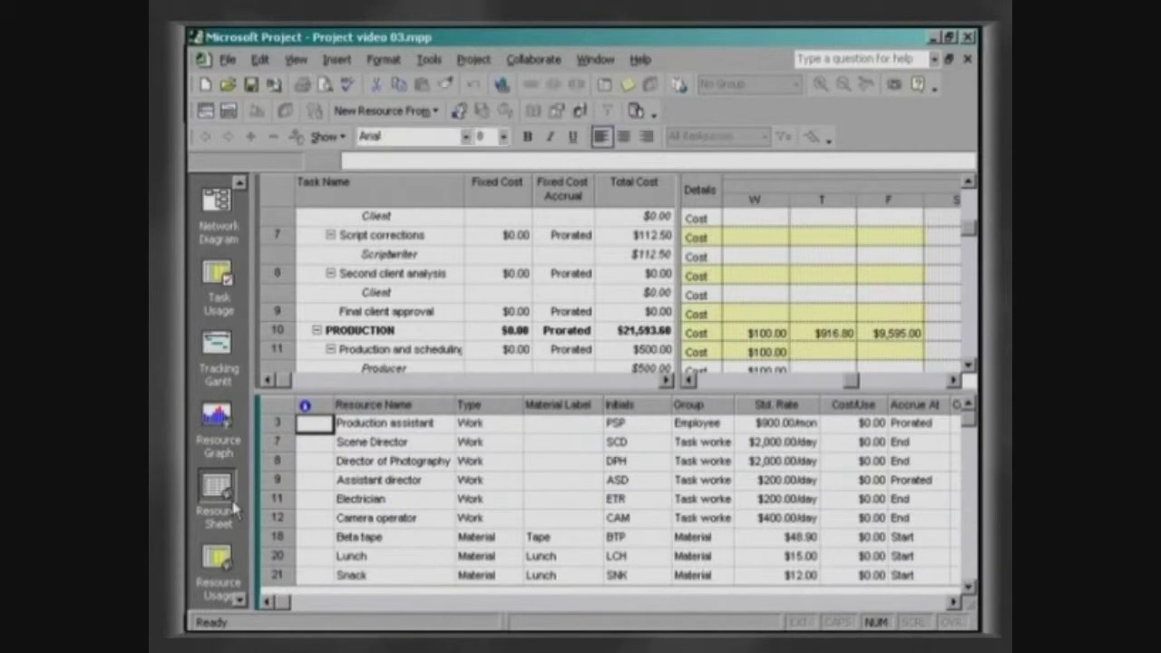
left_click(968, 363)
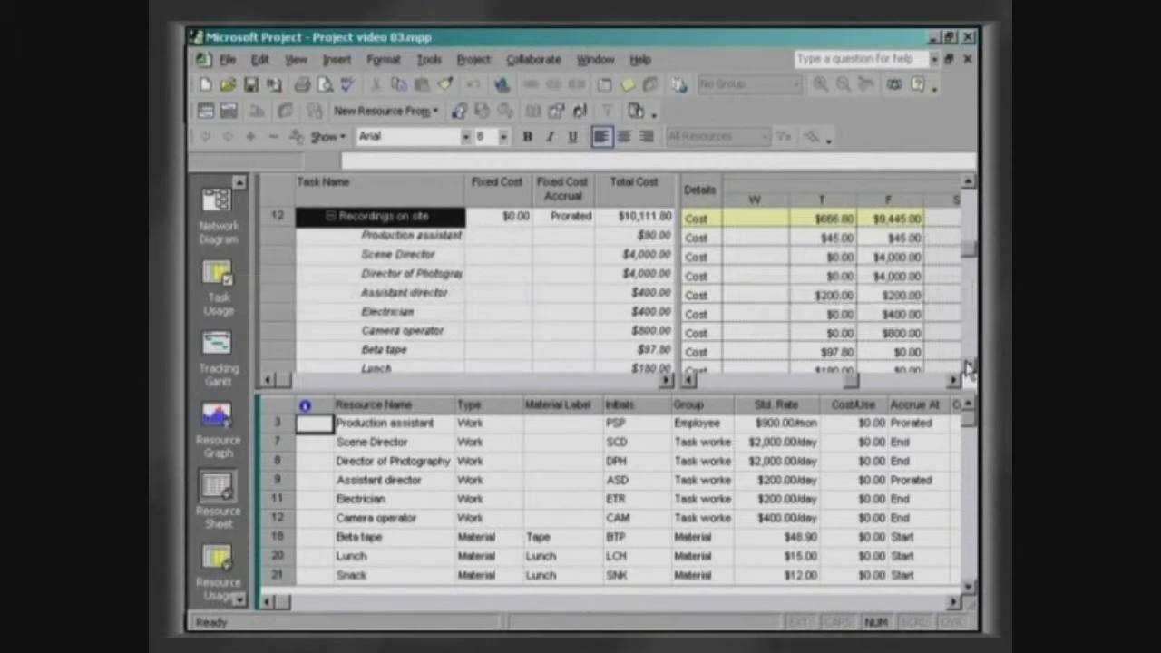
left_click(967, 365)
left_click(966, 365)
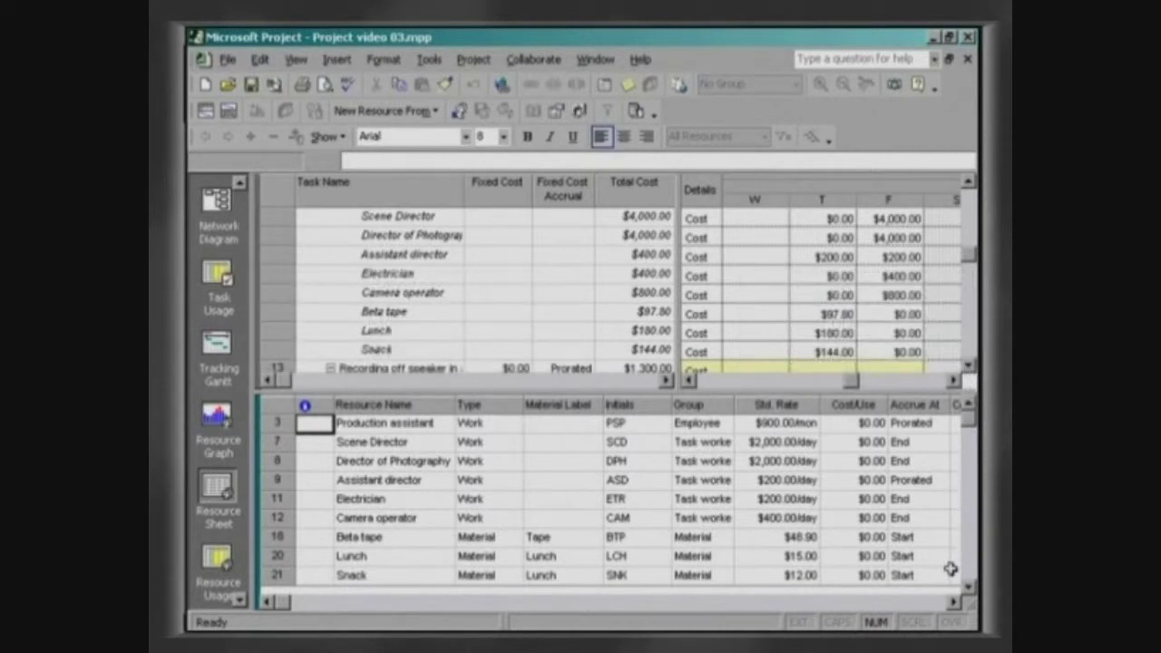
left_click(953, 603)
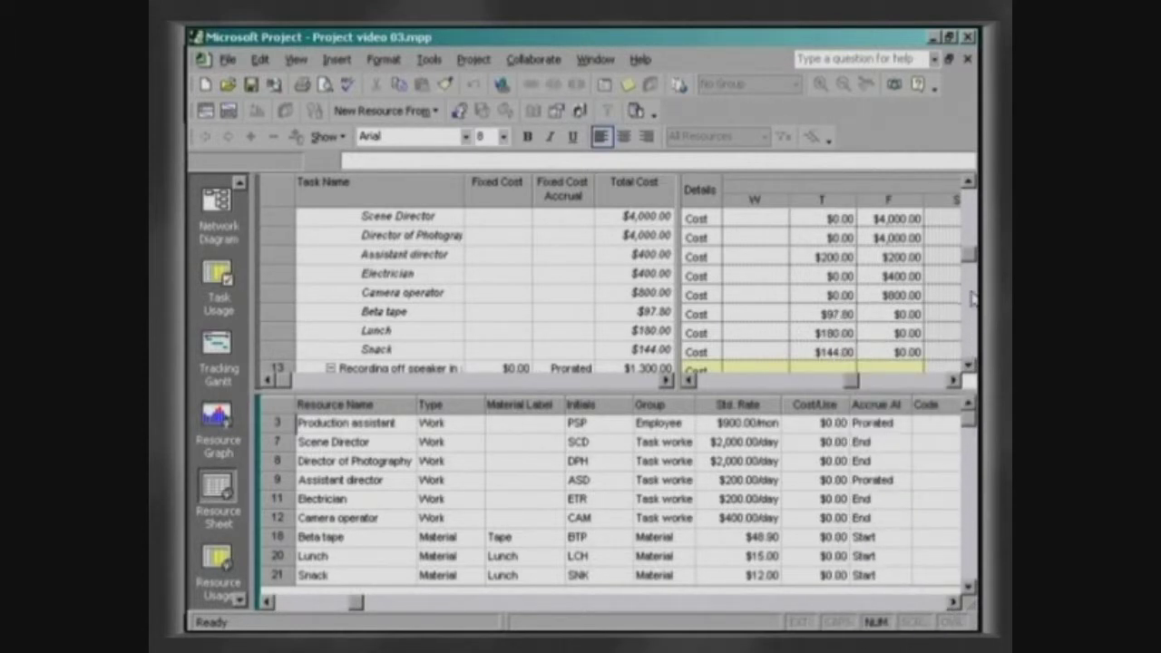
left_click(967, 184)
Enter a 50 fixed cost for Recordings on site and set its accrual to Start.
left_click(967, 184)
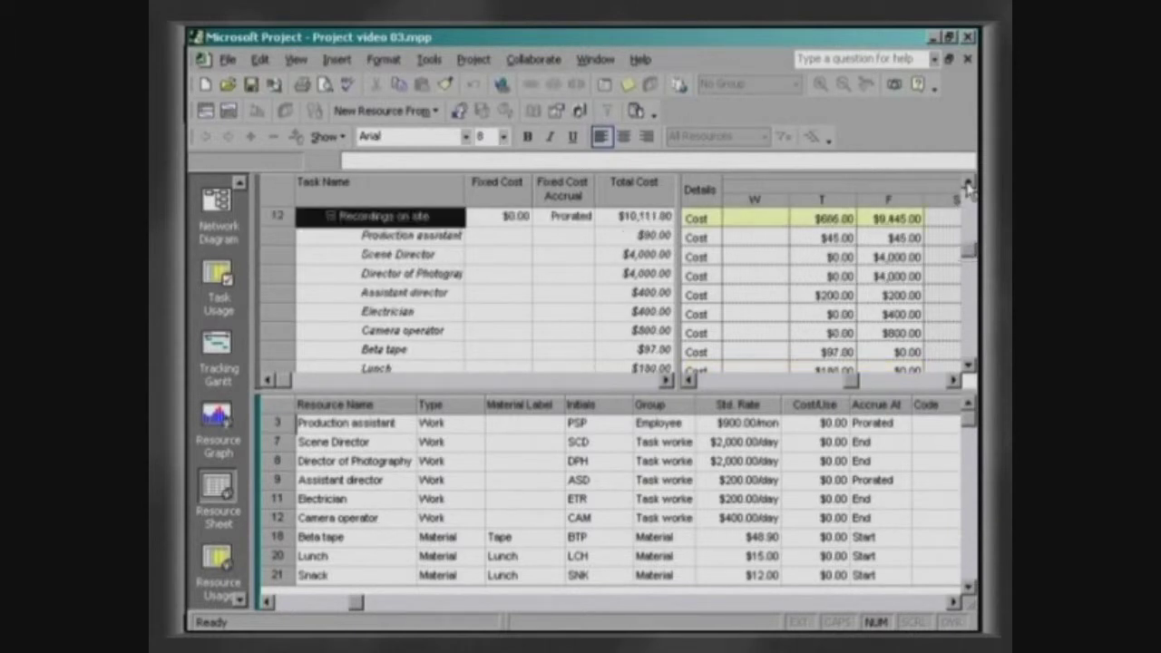
left_click(514, 217)
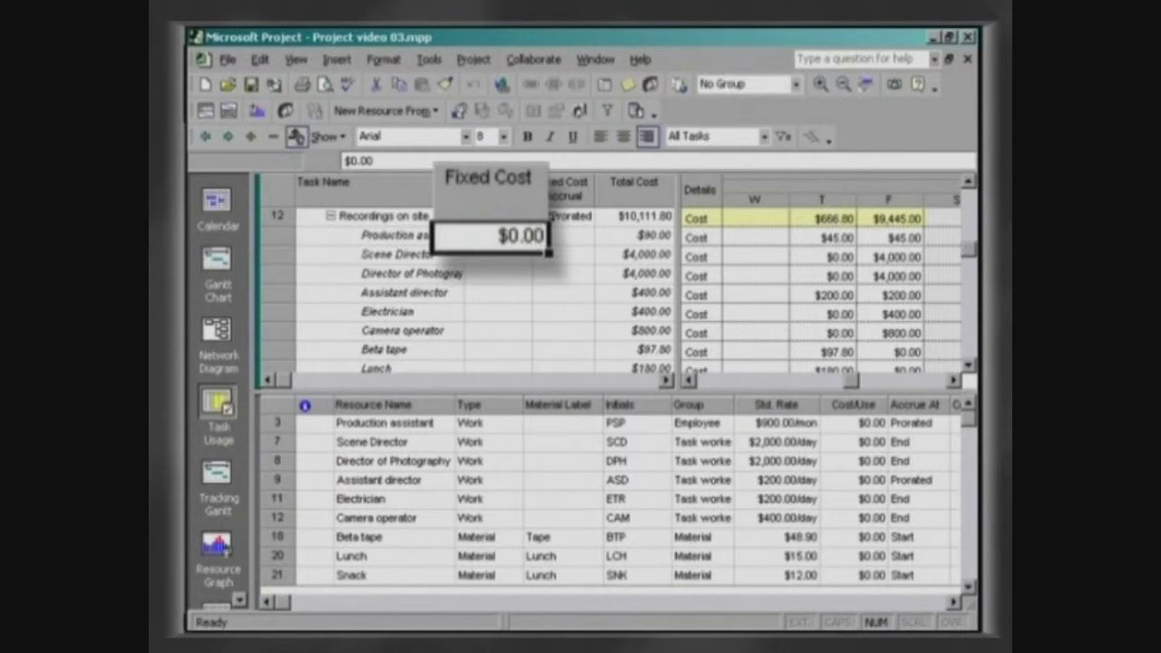
type("50")
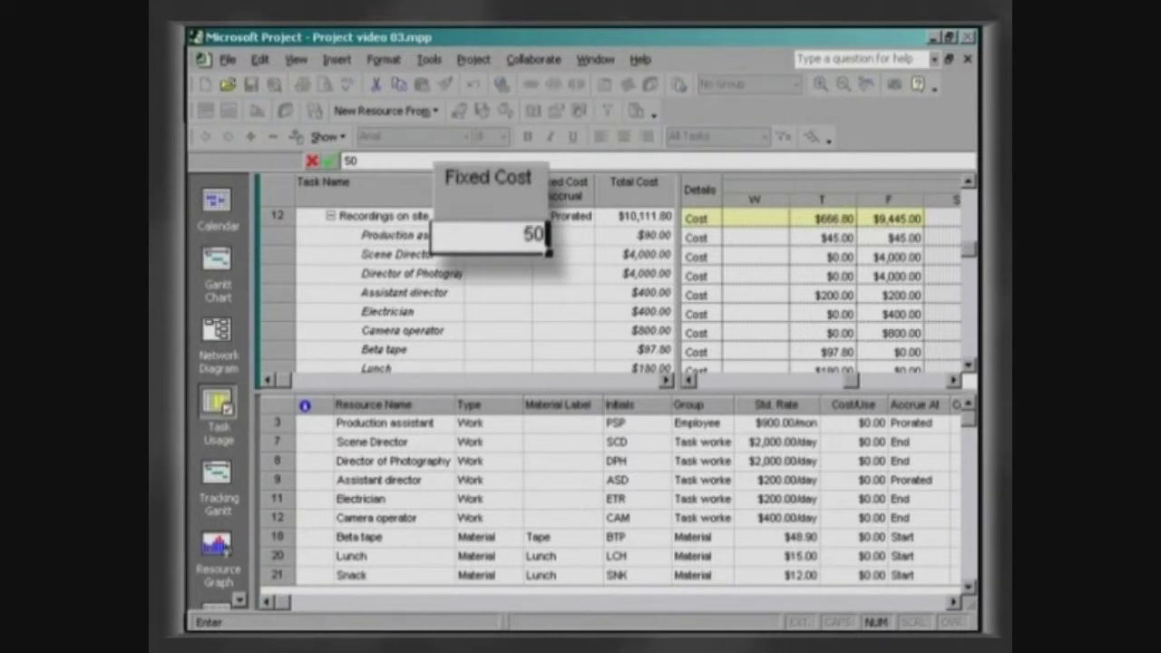
key("Tab")
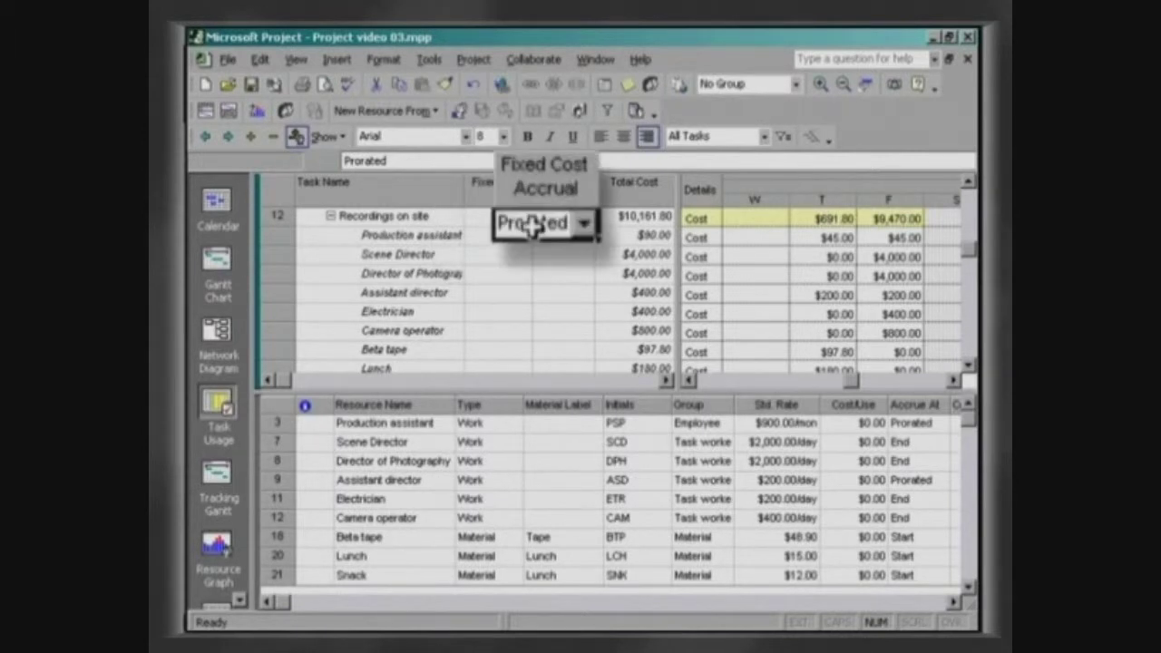
left_click(585, 217)
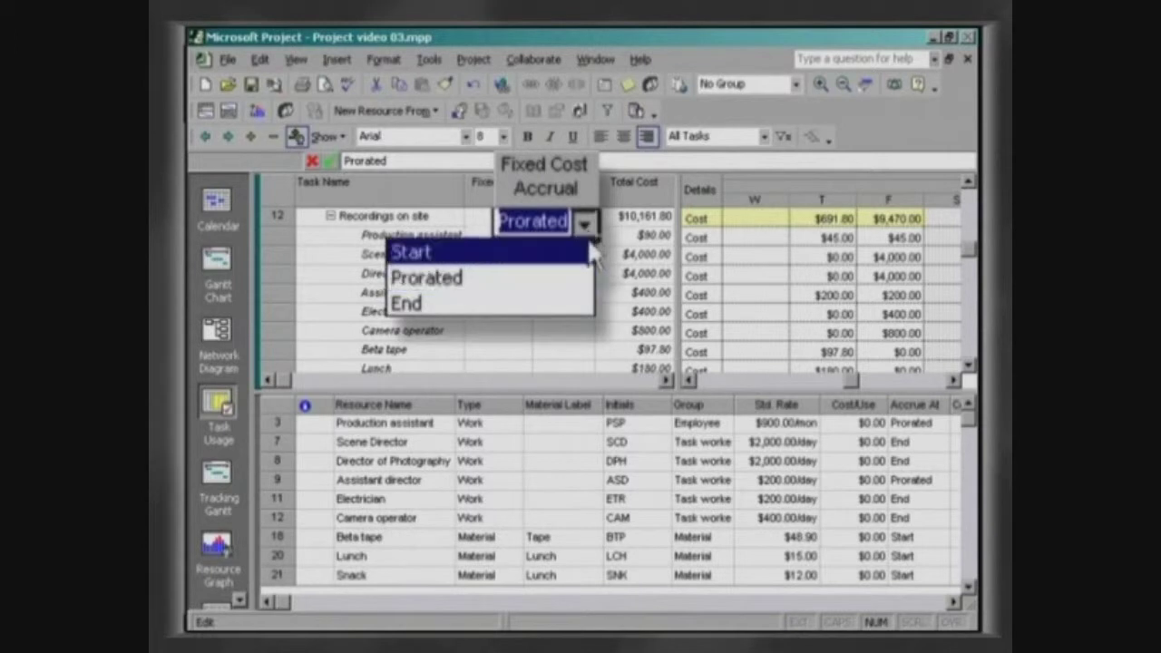
left_click(588, 257)
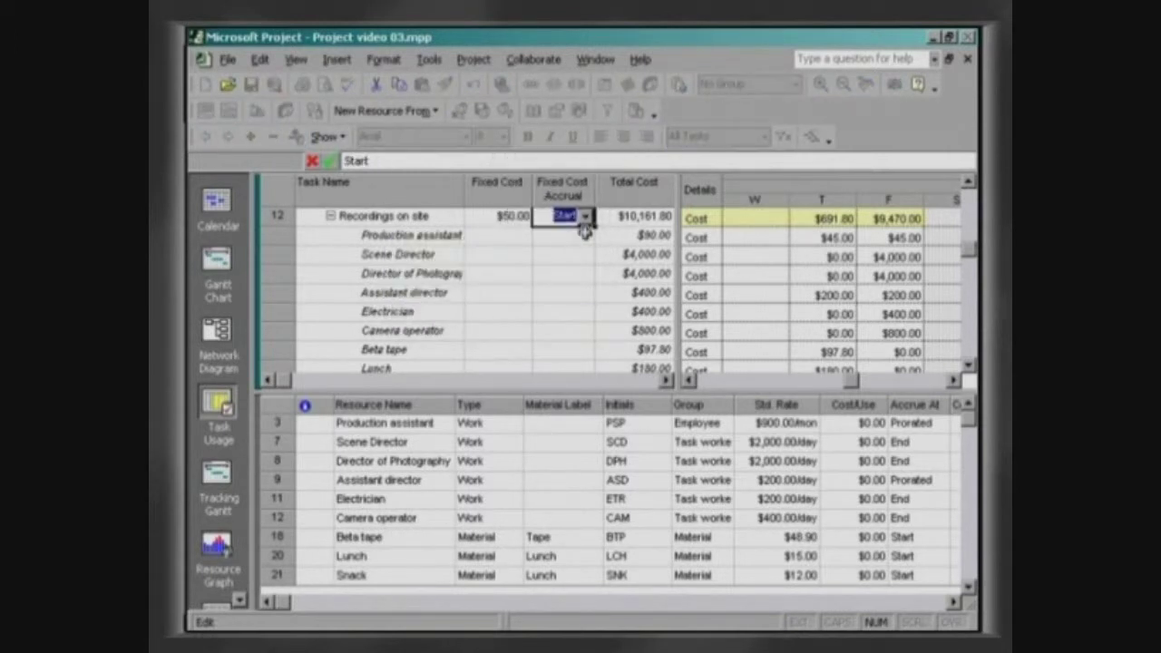
left_click(585, 233)
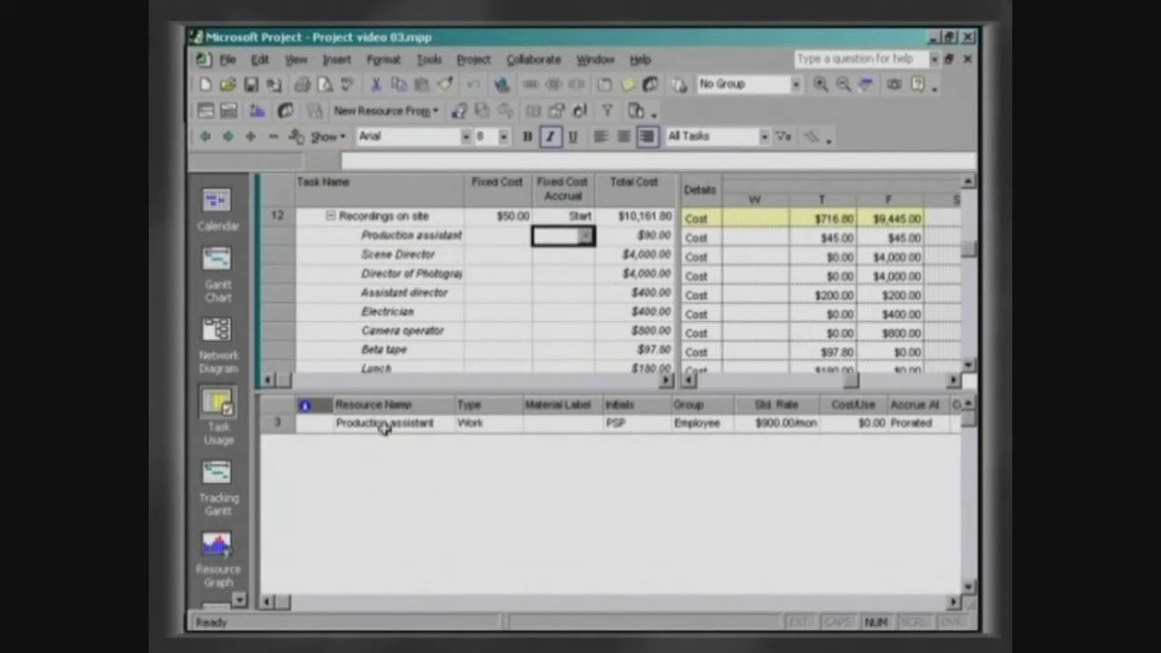
Switch to Resource Usage and apply the Cost table to show each resource's costs.
left_click(241, 601)
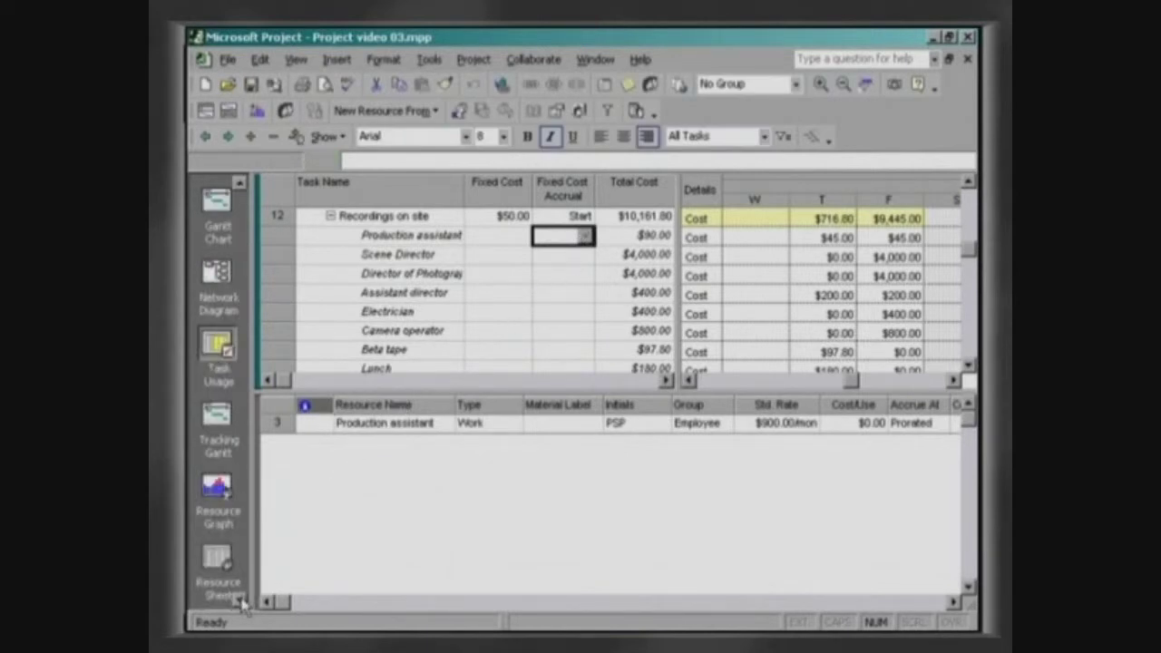
left_click(240, 600)
left_click(240, 601)
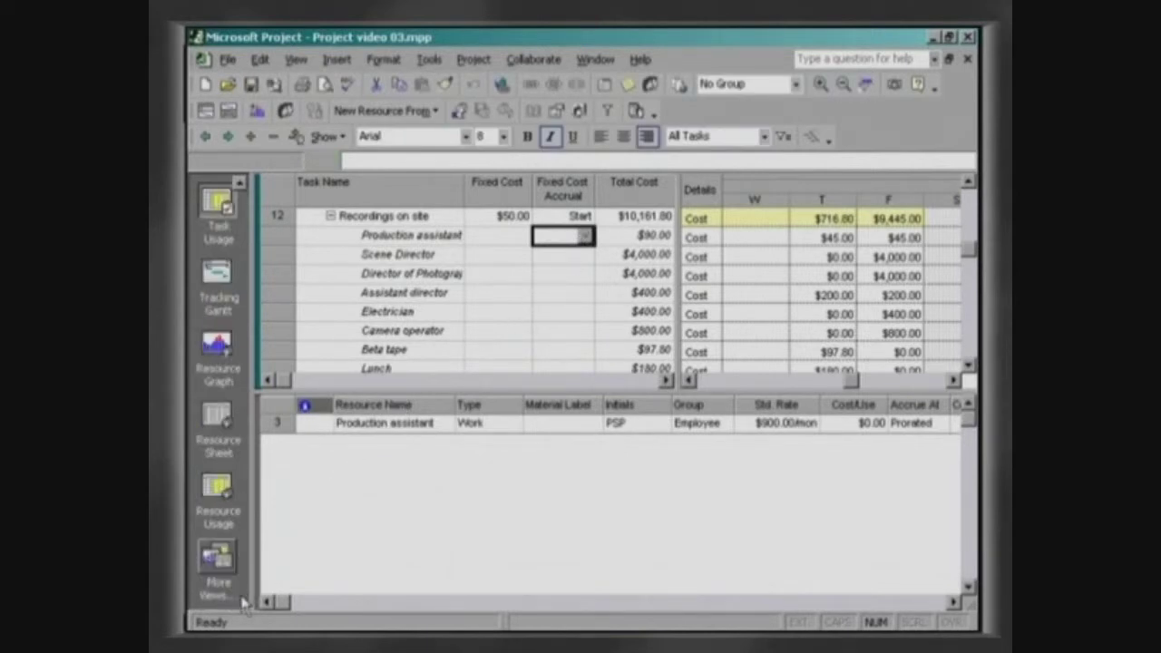
left_click(236, 508)
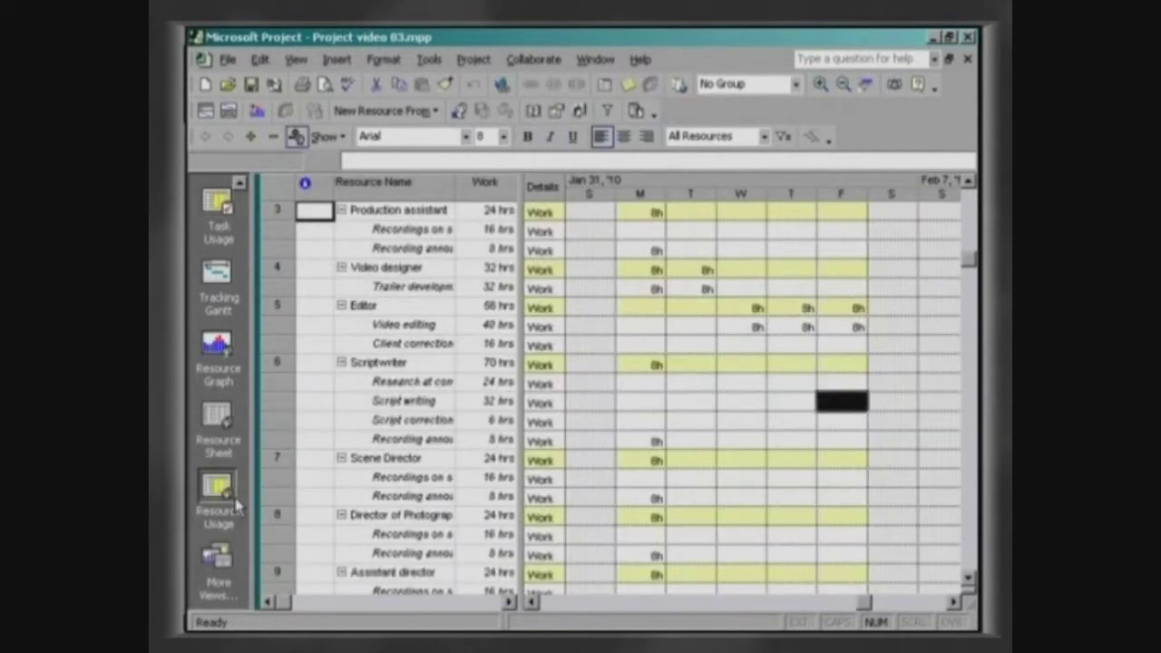
left_click(296, 60)
mouse_move(343, 292)
left_click(528, 237)
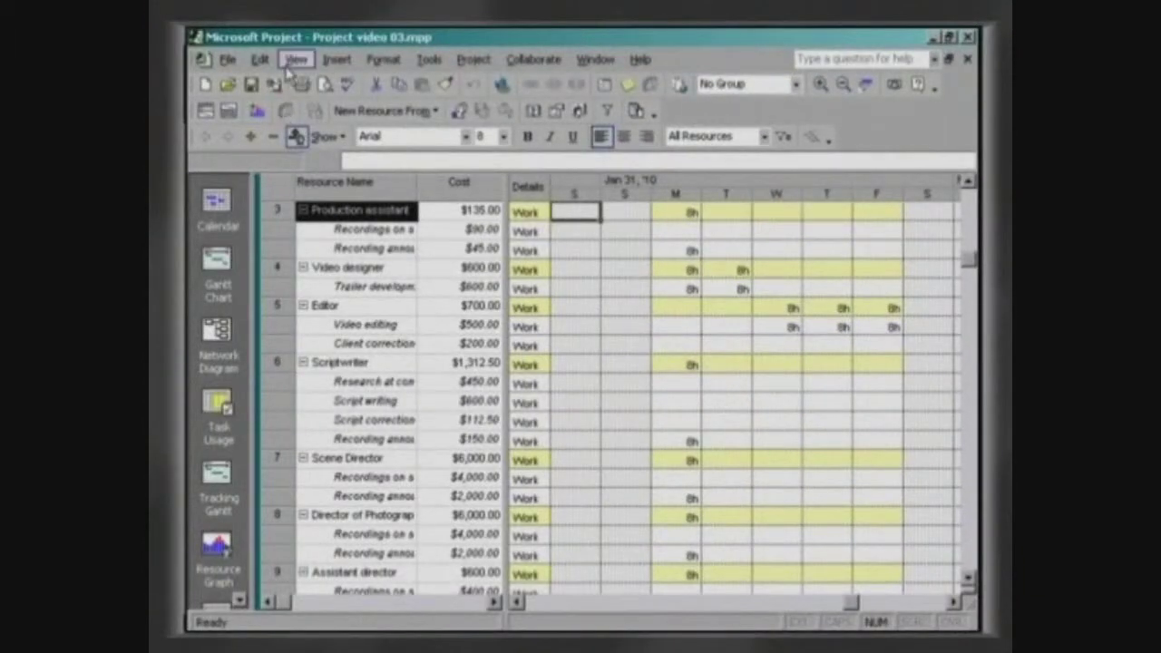
Open the Overview reports and preview the Project Summary report, zoomed in.
left_click(292, 61)
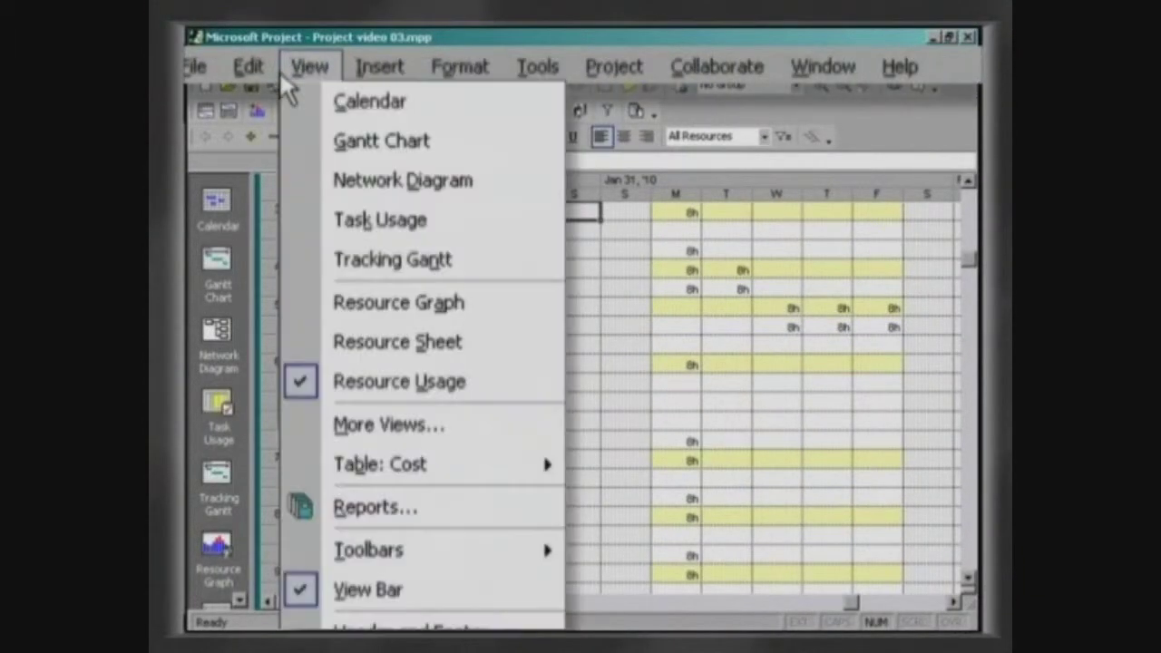
left_click(303, 505)
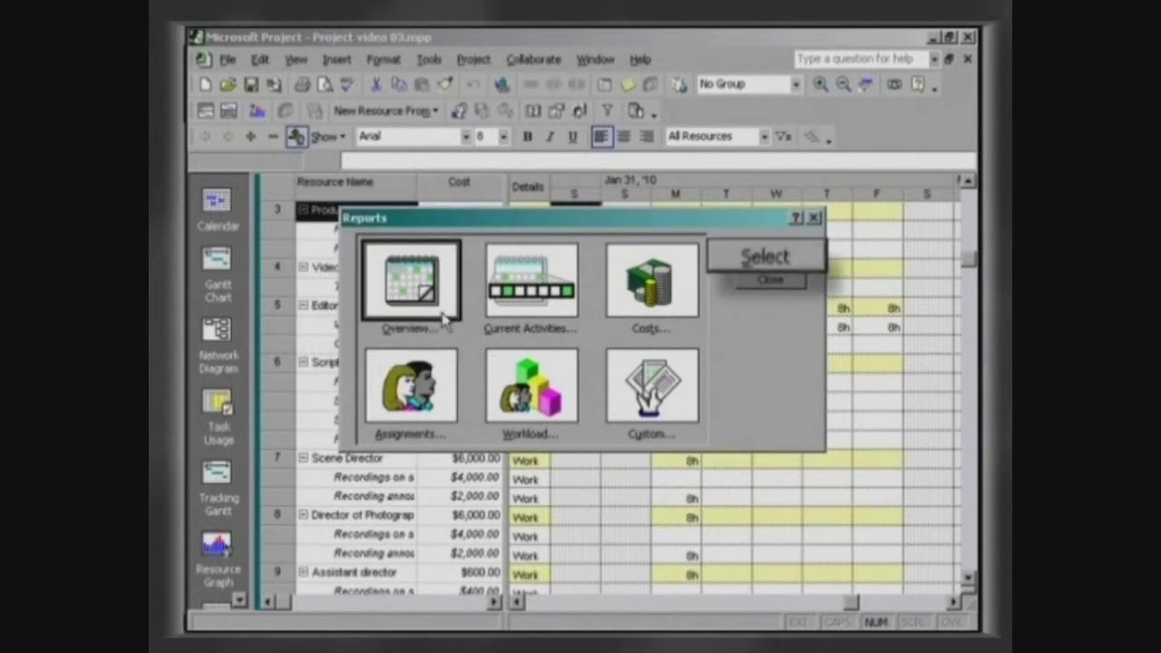
left_click(717, 259)
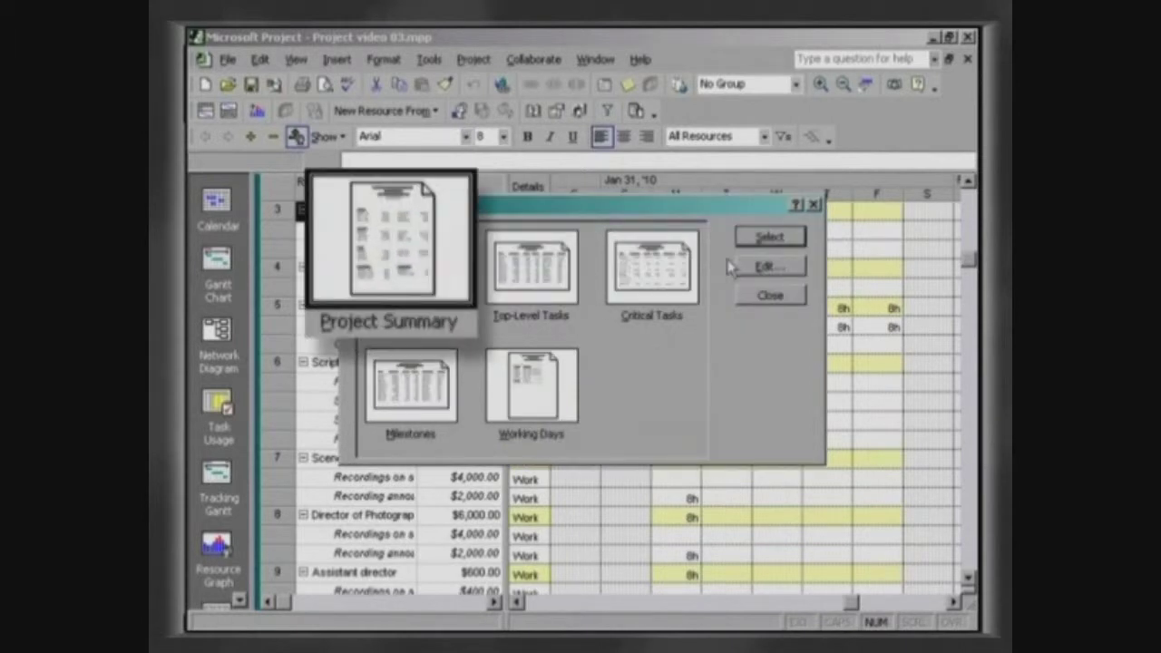
double_click(468, 283)
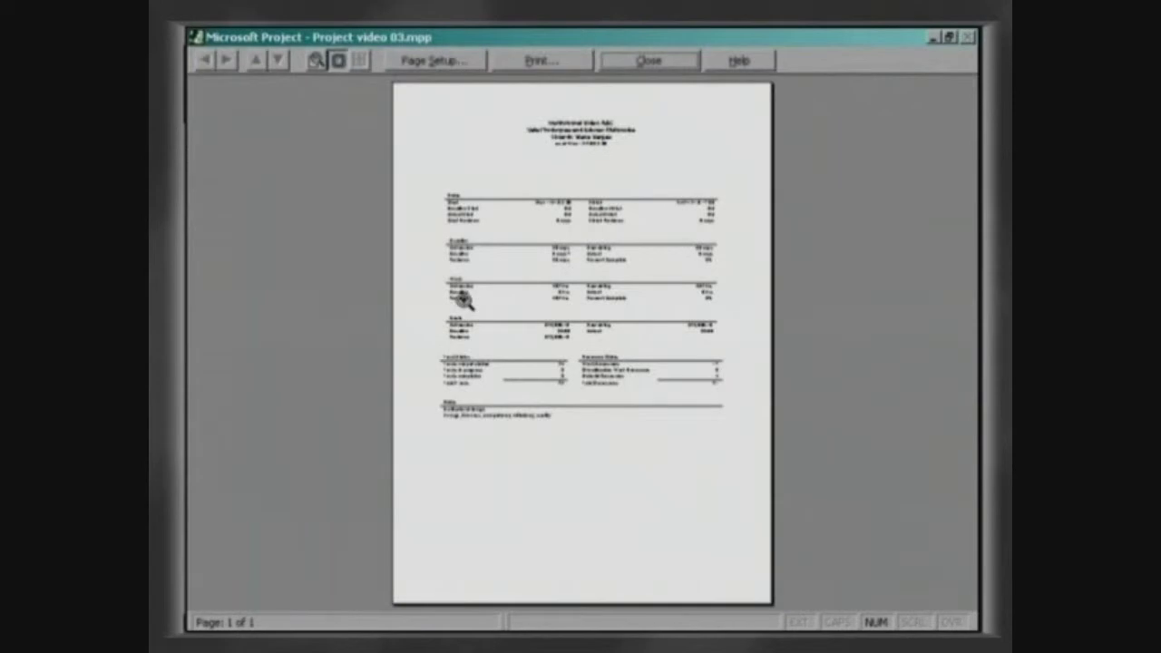
left_click(593, 309)
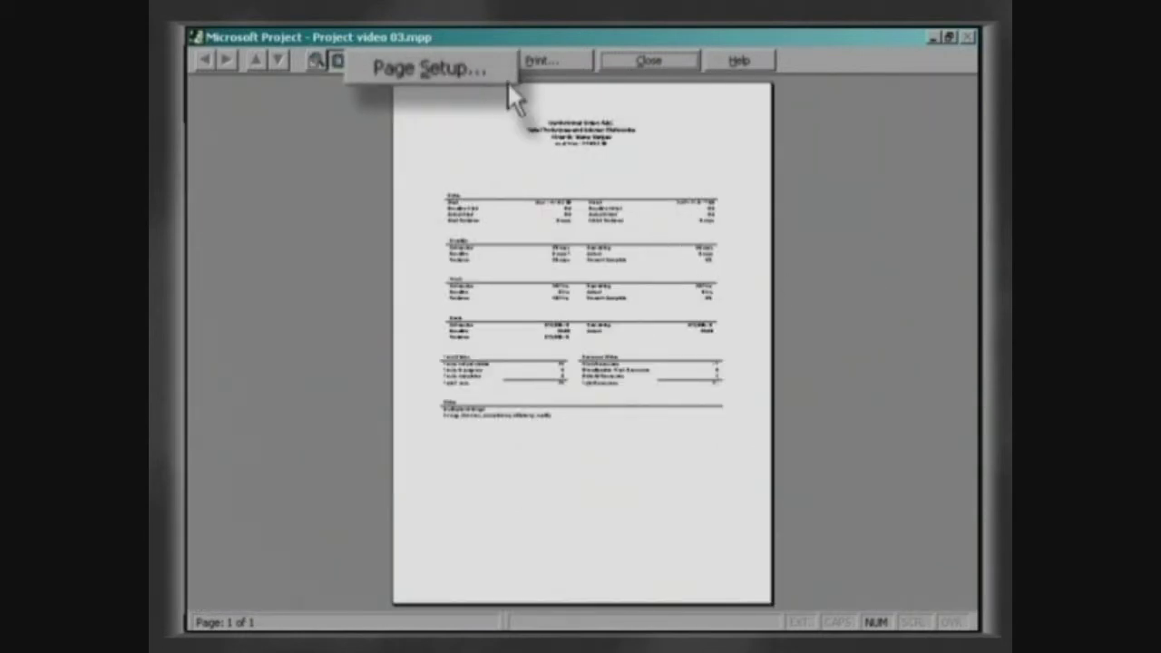
Go through Page Setup and Print back to the preview, then close it to the Reports categories.
left_click(481, 66)
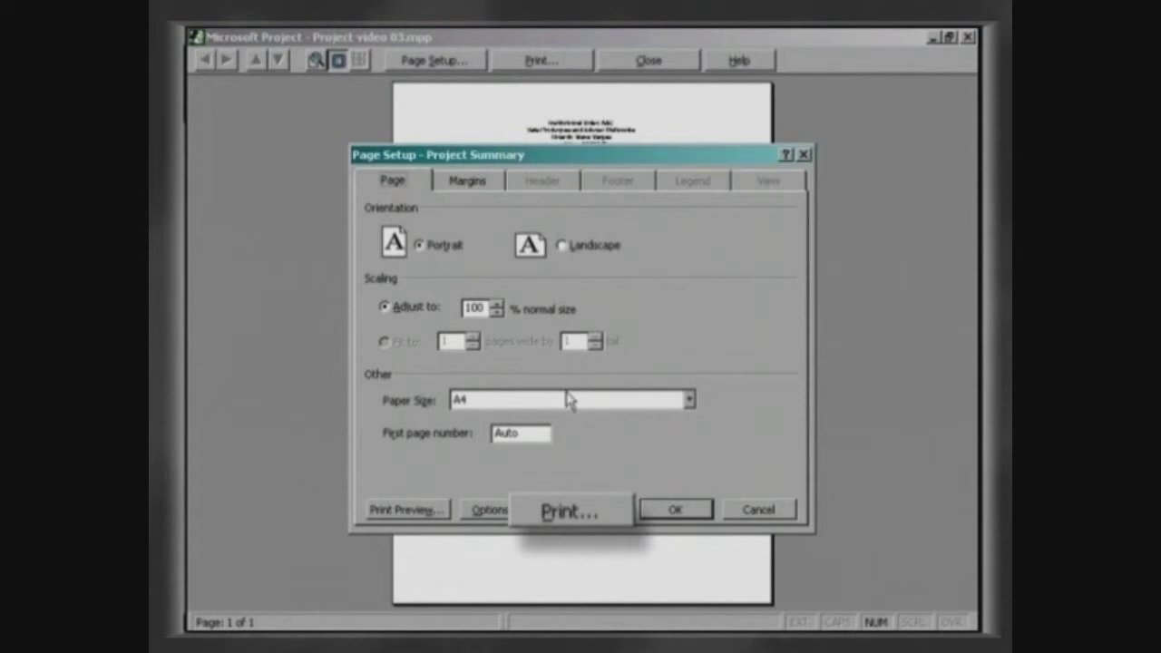
left_click(606, 506)
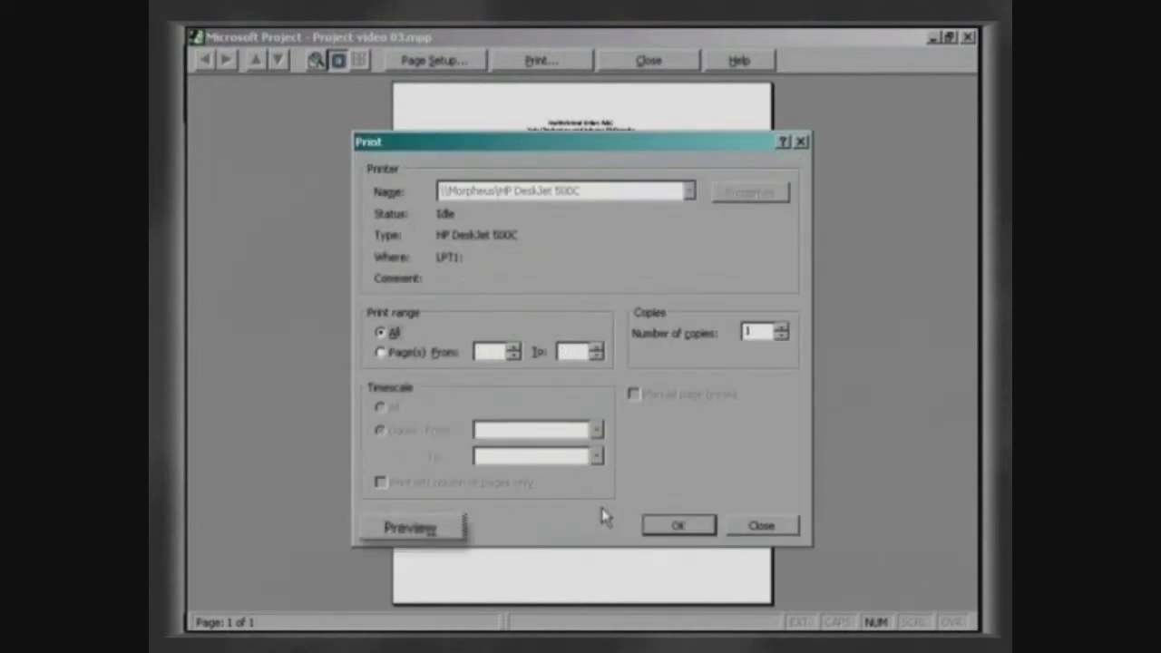
left_click(424, 529)
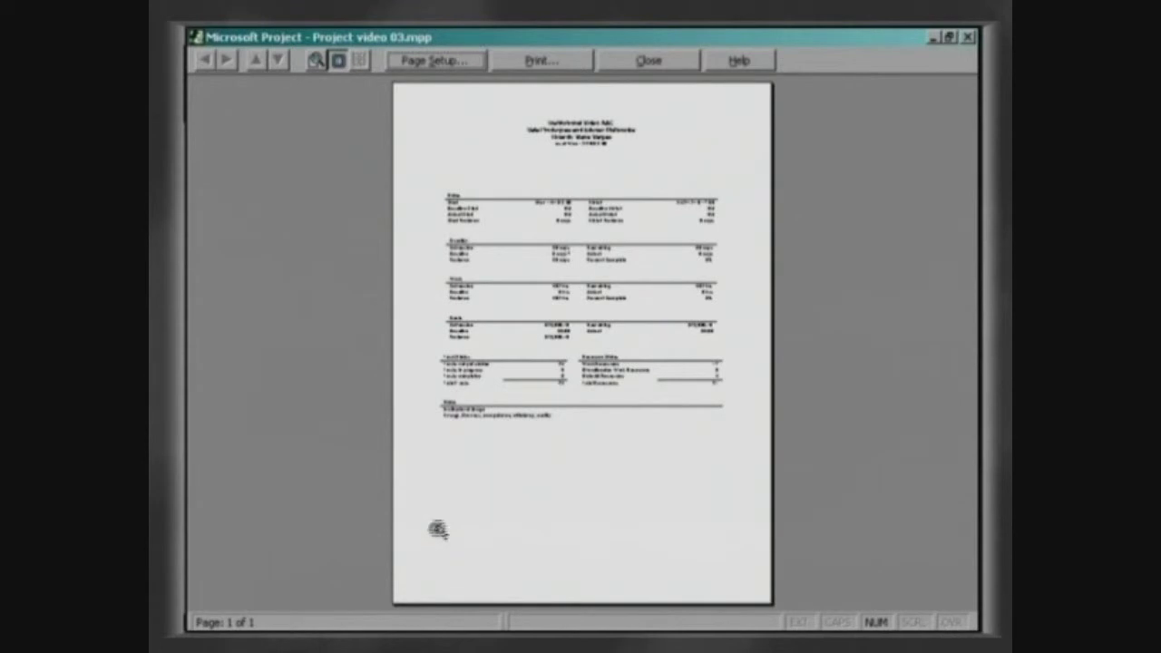
left_click(666, 61)
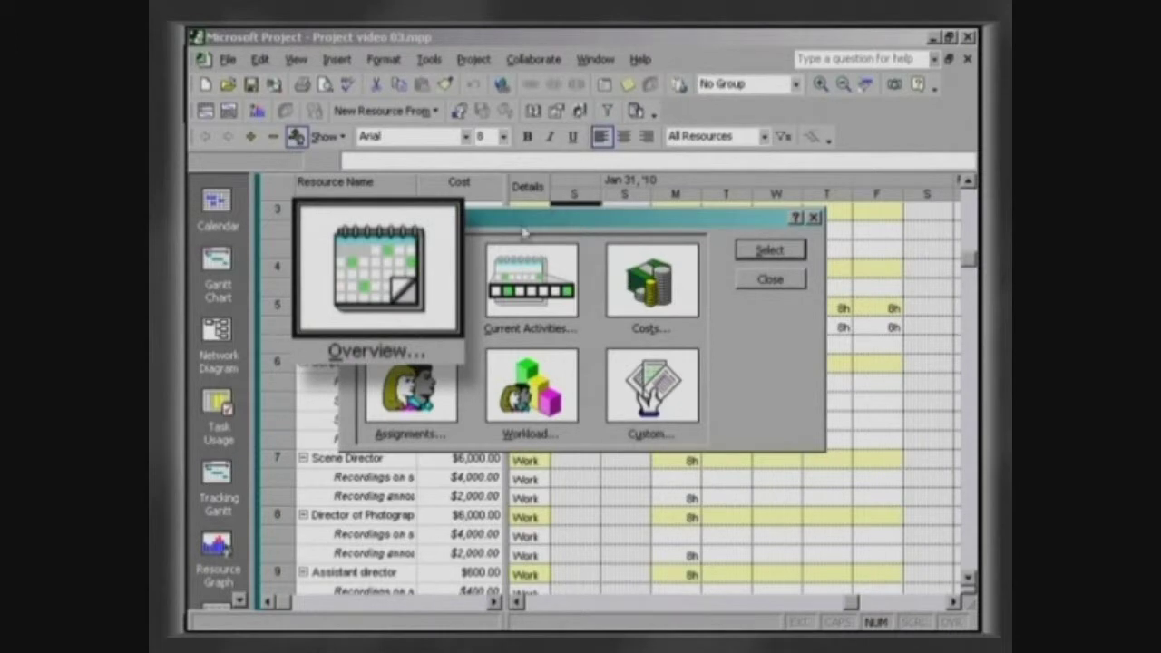
Browse the Overview and Current Activities report collections, closing each list afterwards.
double_click(446, 314)
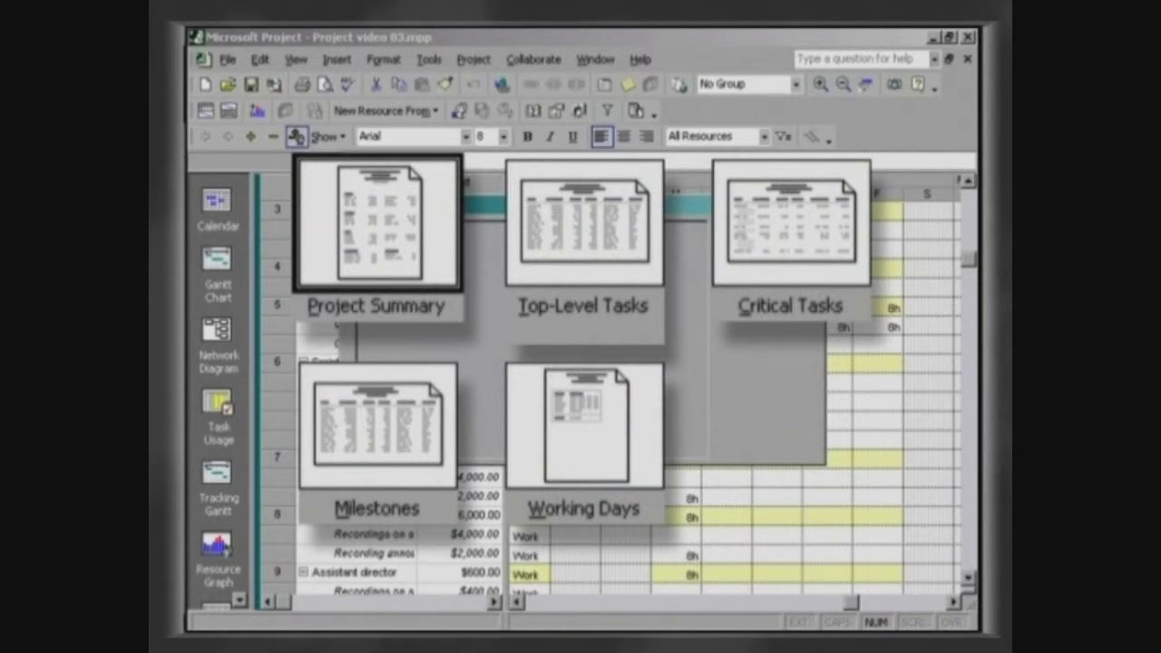
left_click(767, 296)
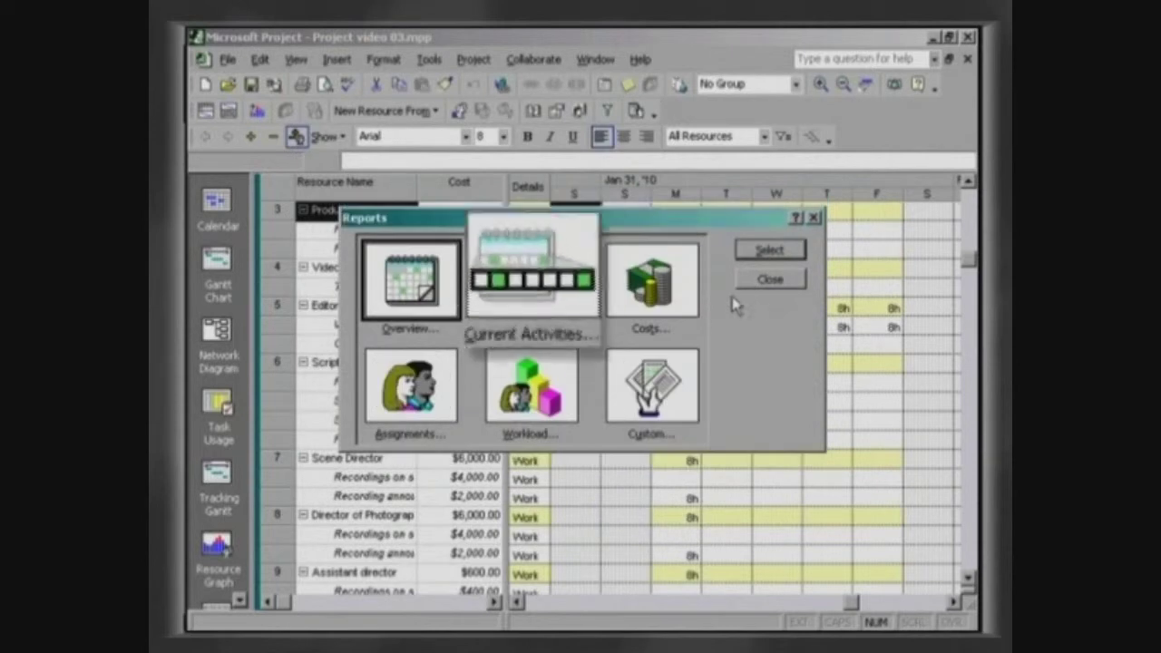
double_click(600, 325)
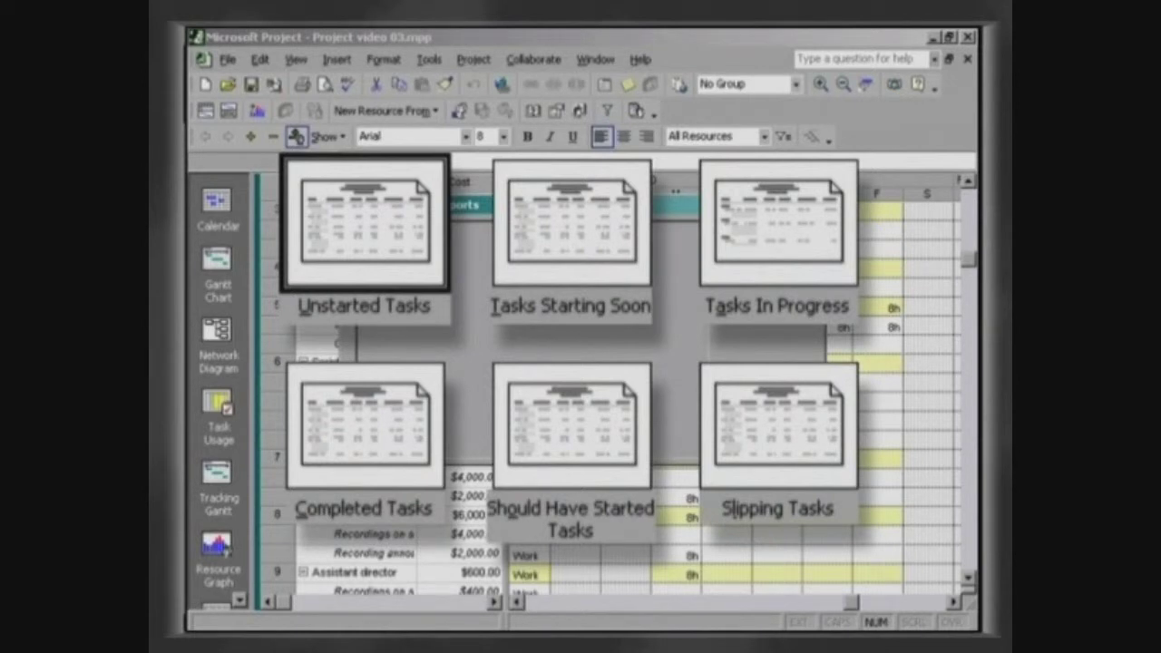
left_click(747, 302)
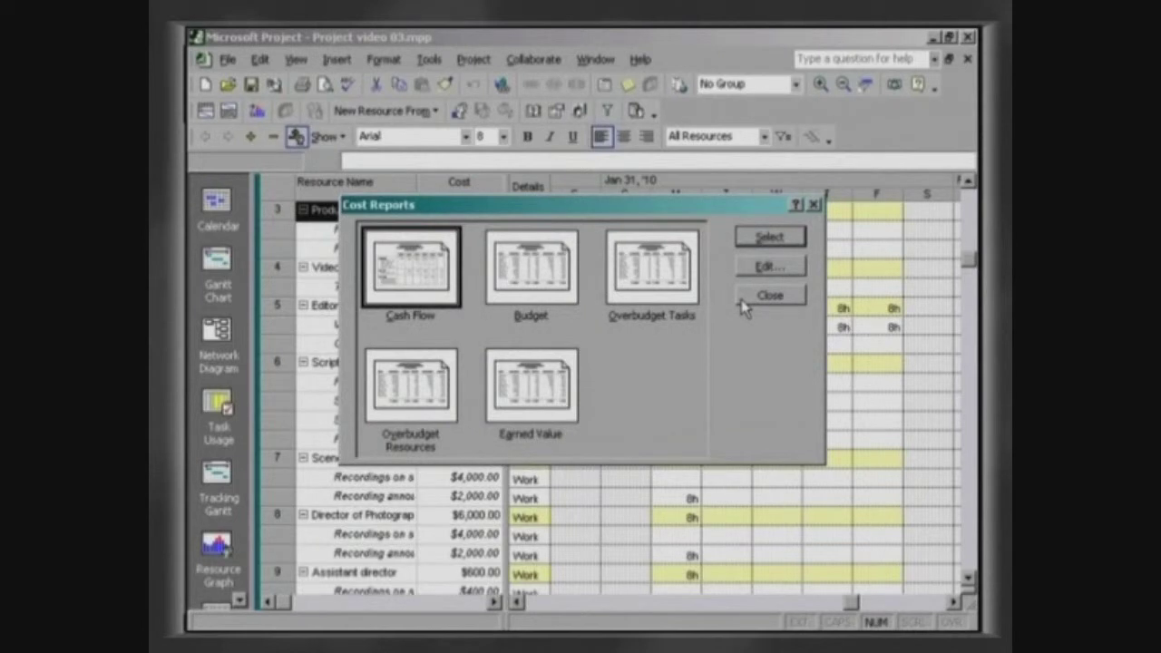
Close Cost Reports, then browse the Assignments and Workload report collections.
left_click(740, 302)
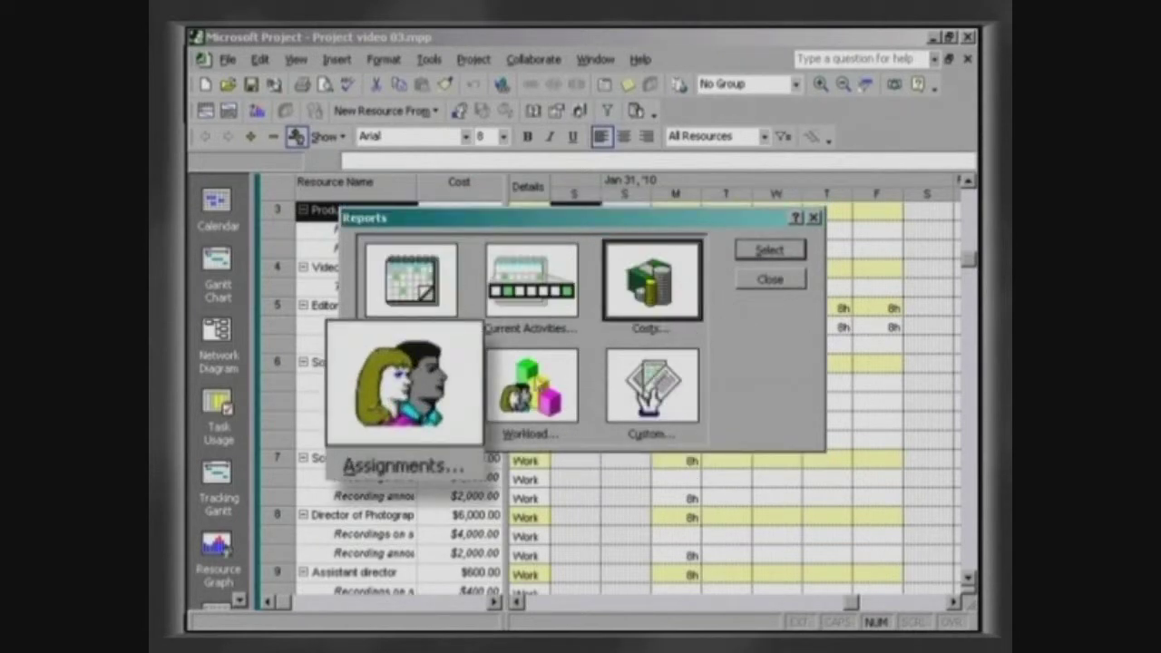
double_click(474, 434)
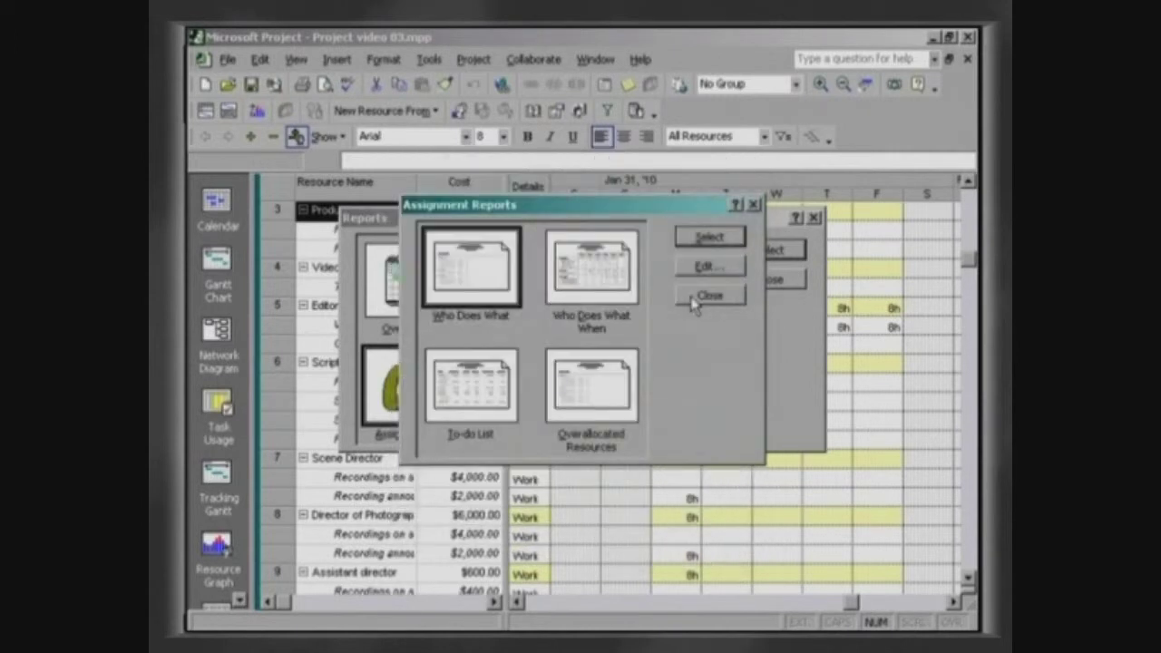
left_click(693, 301)
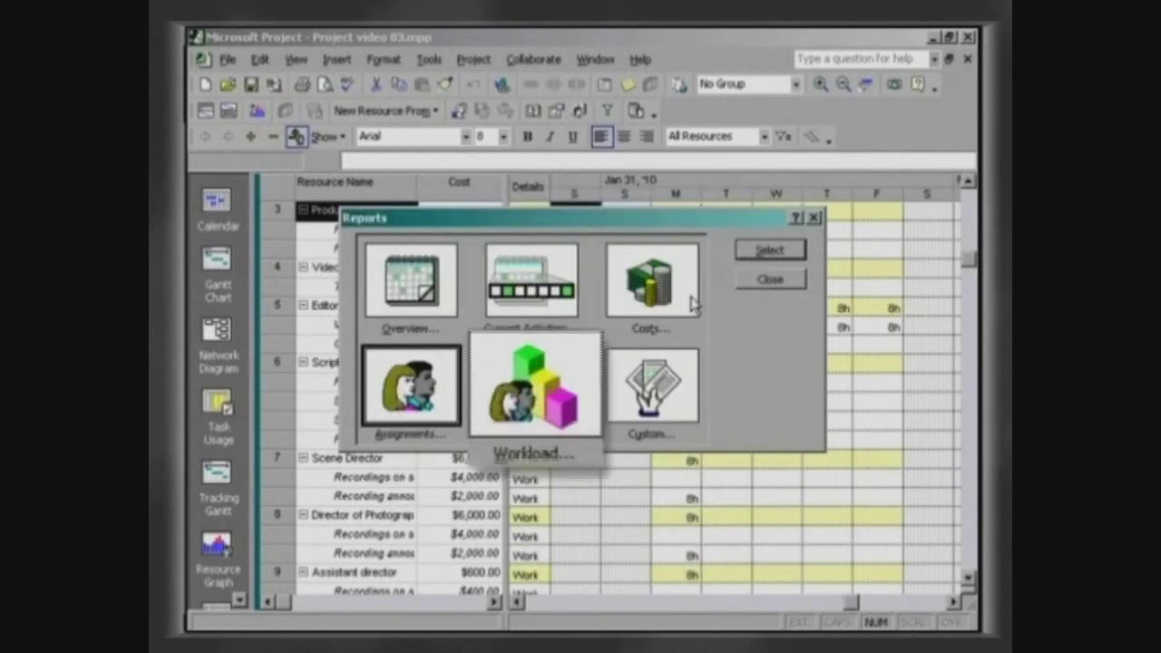
double_click(585, 424)
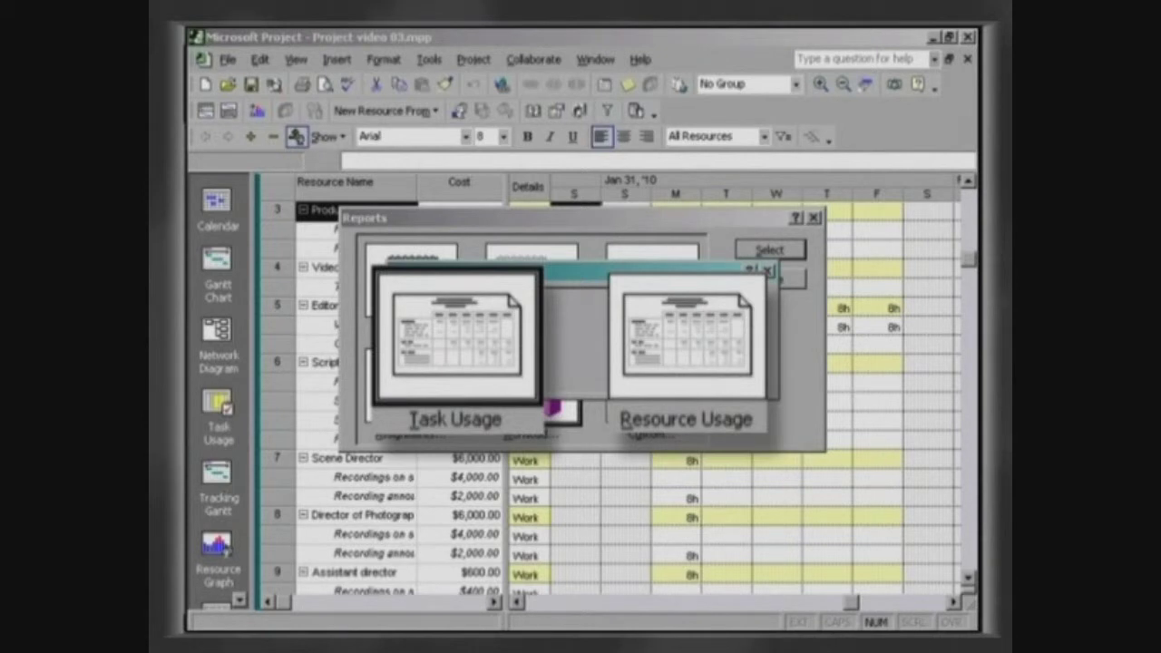
left_click(704, 361)
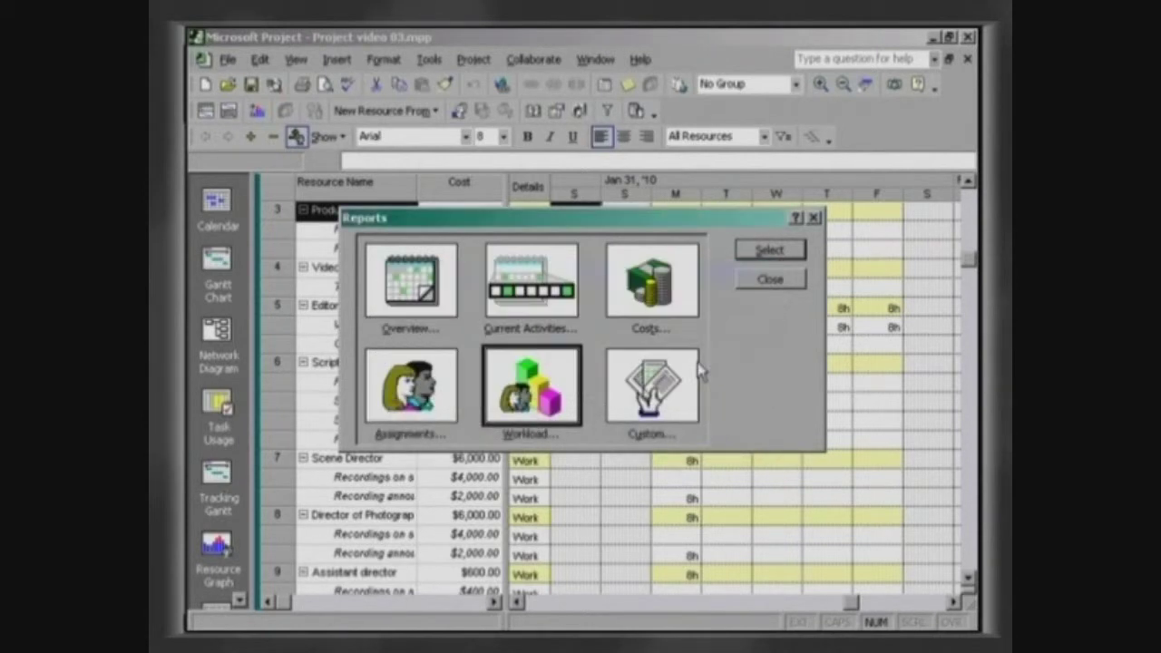
Open the Custom reports list, cancel without choosing one, and close Reports.
left_click(692, 410)
key("Return")
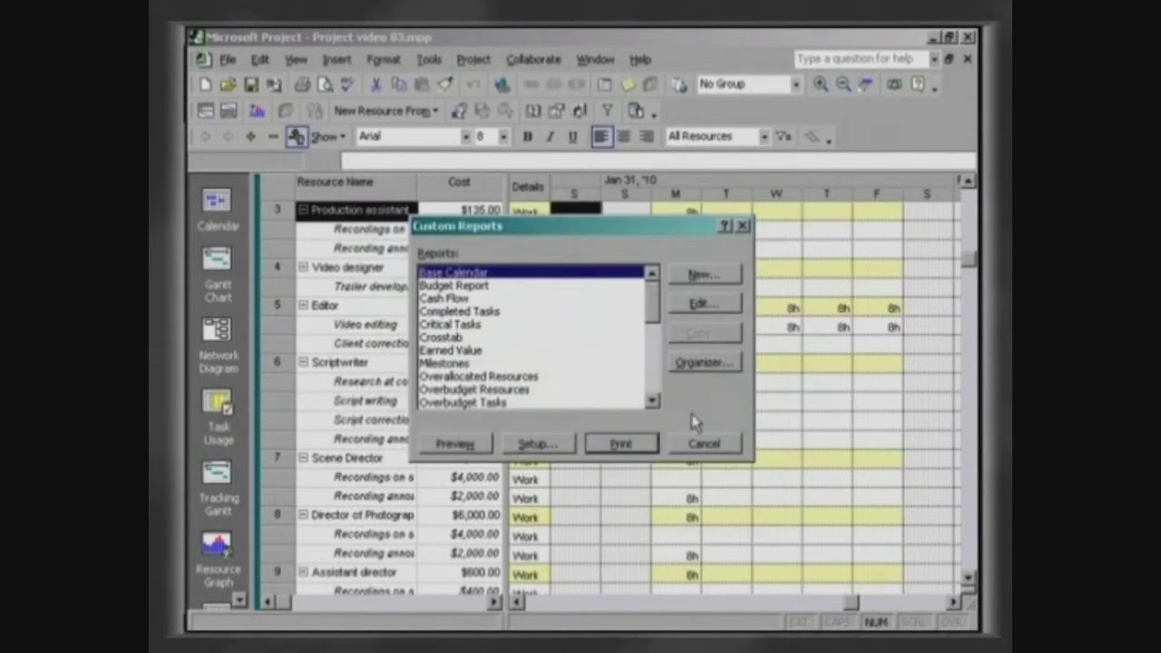
left_click_drag(653, 407, 653, 407)
left_click(682, 443)
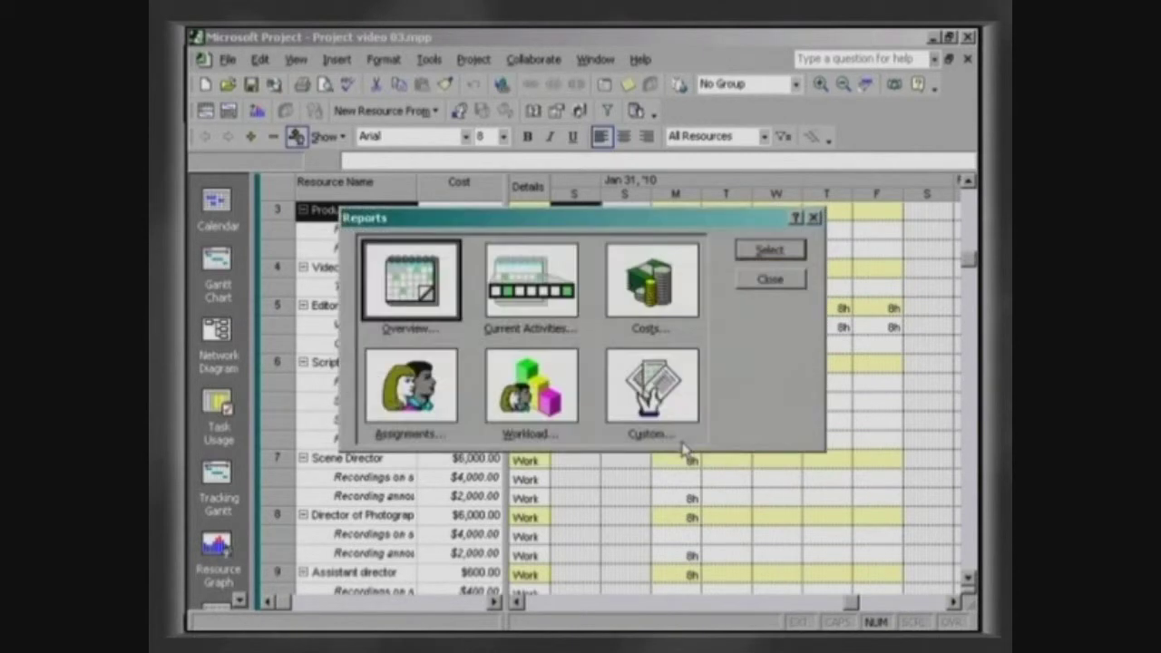
left_click(740, 285)
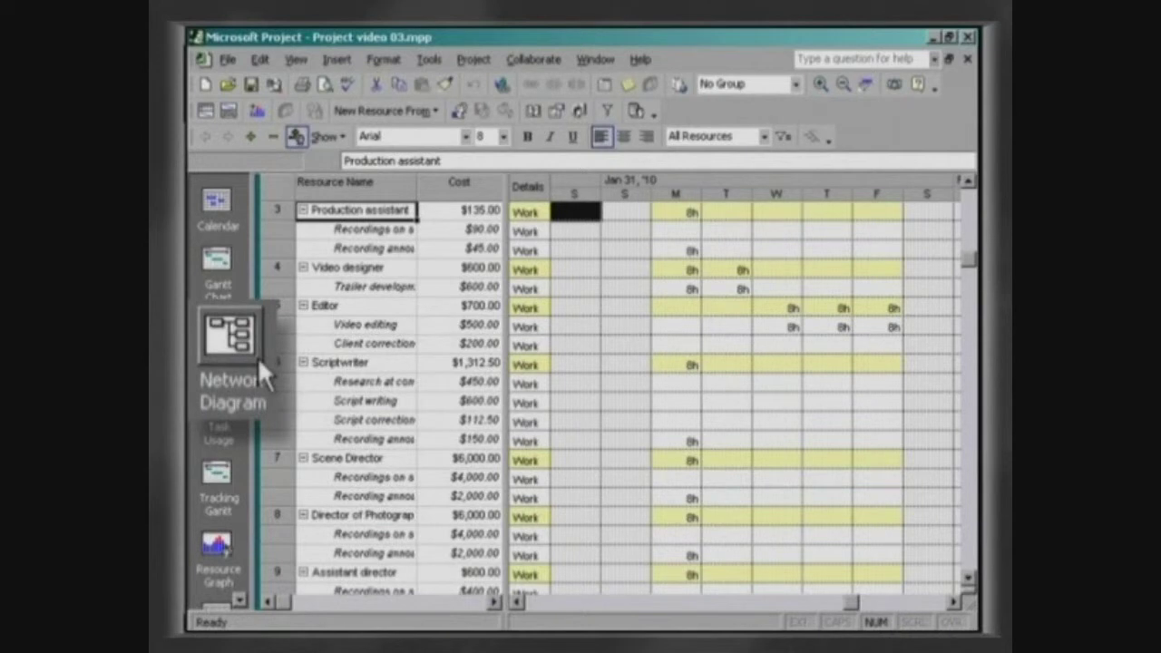
Print-preview the Network Diagram across multiple pages and bring up its Page Setup.
left_click(235, 349)
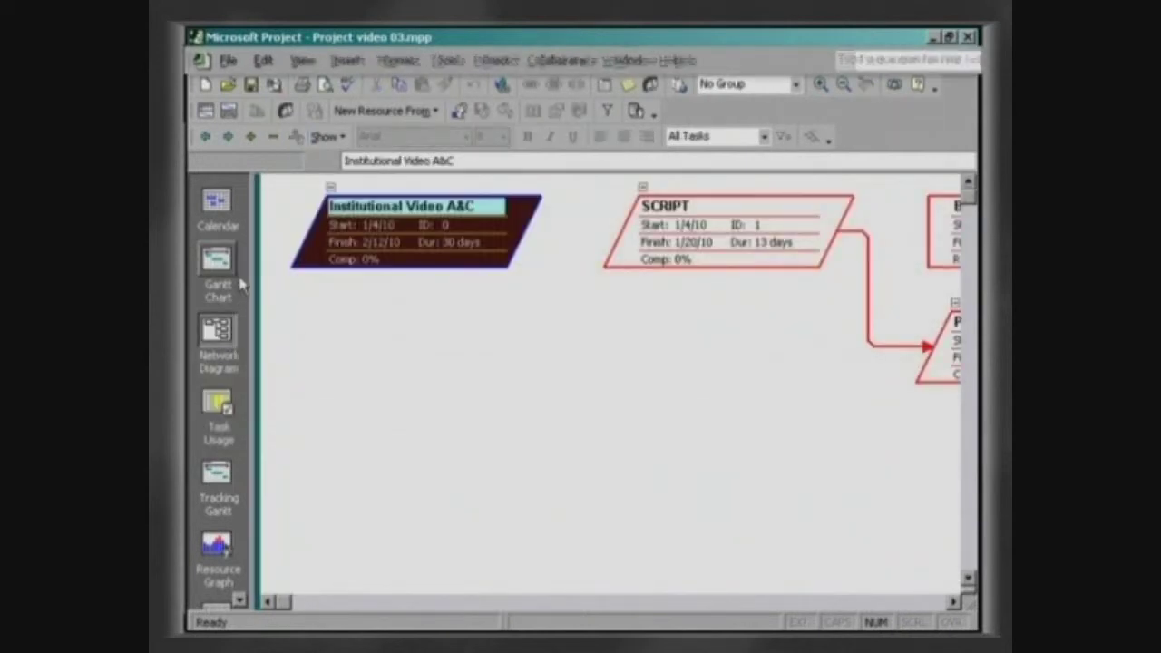
left_click(218, 74)
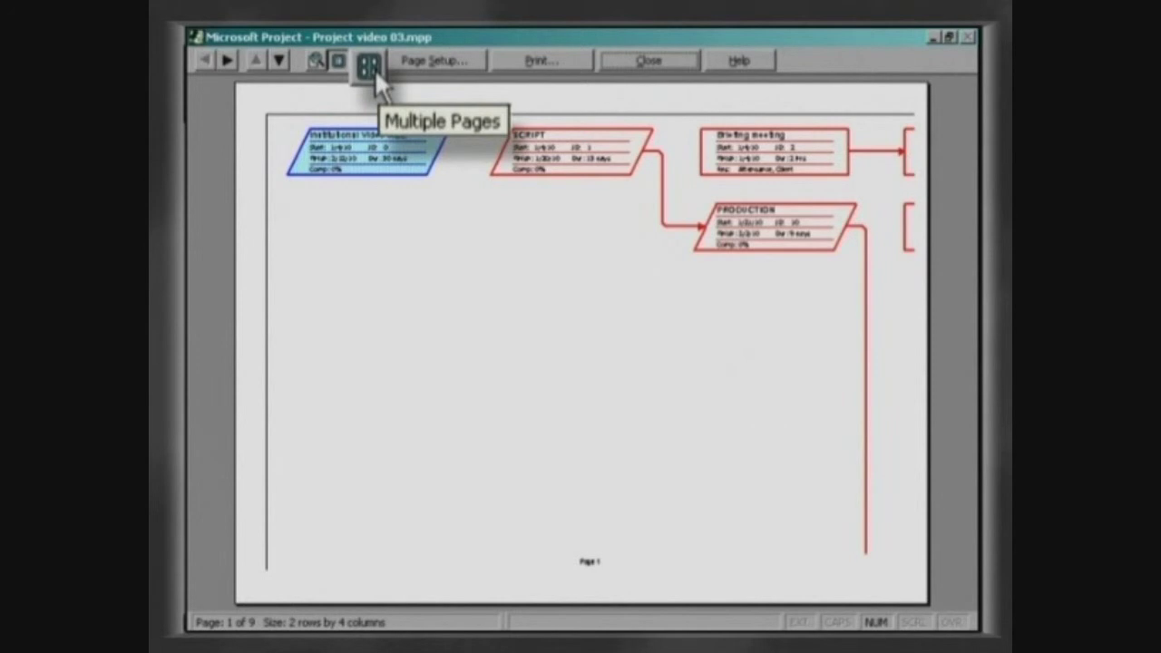
left_click(374, 69)
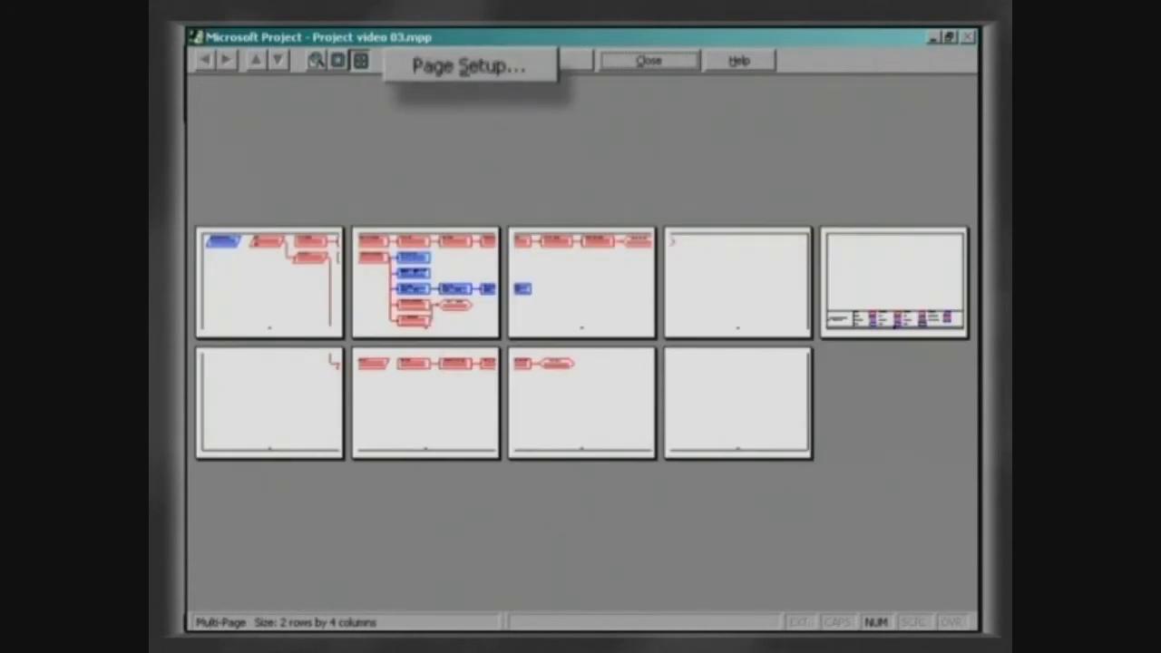
left_click(472, 65)
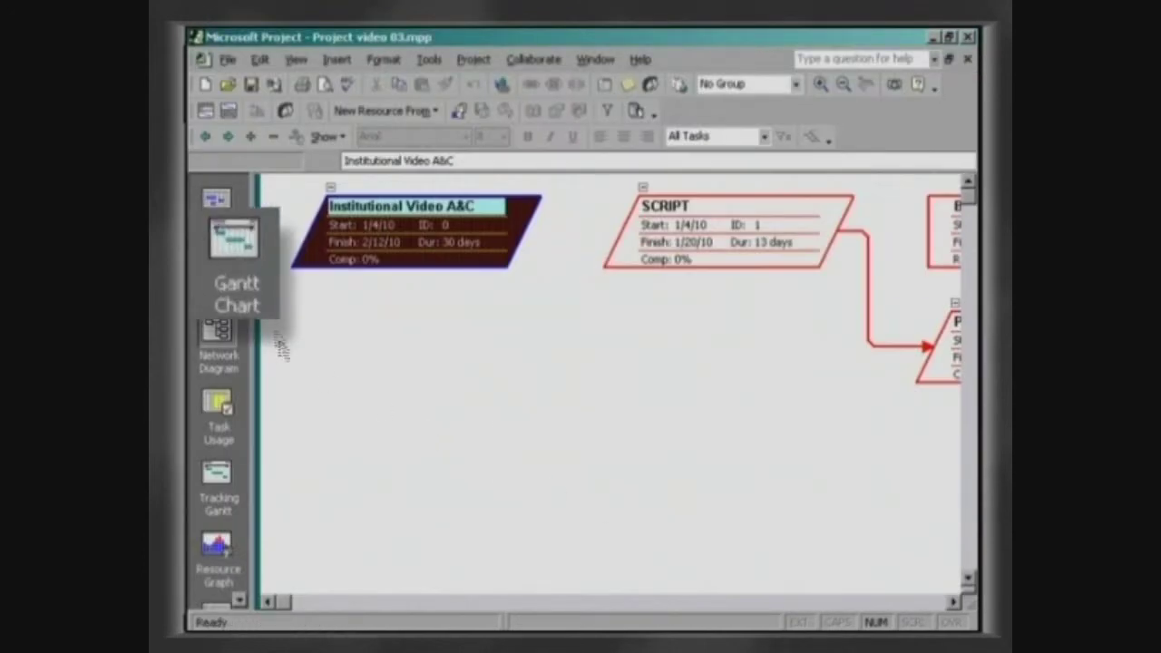
Switch to the Gantt Chart view and print-preview it.
left_click(234, 278)
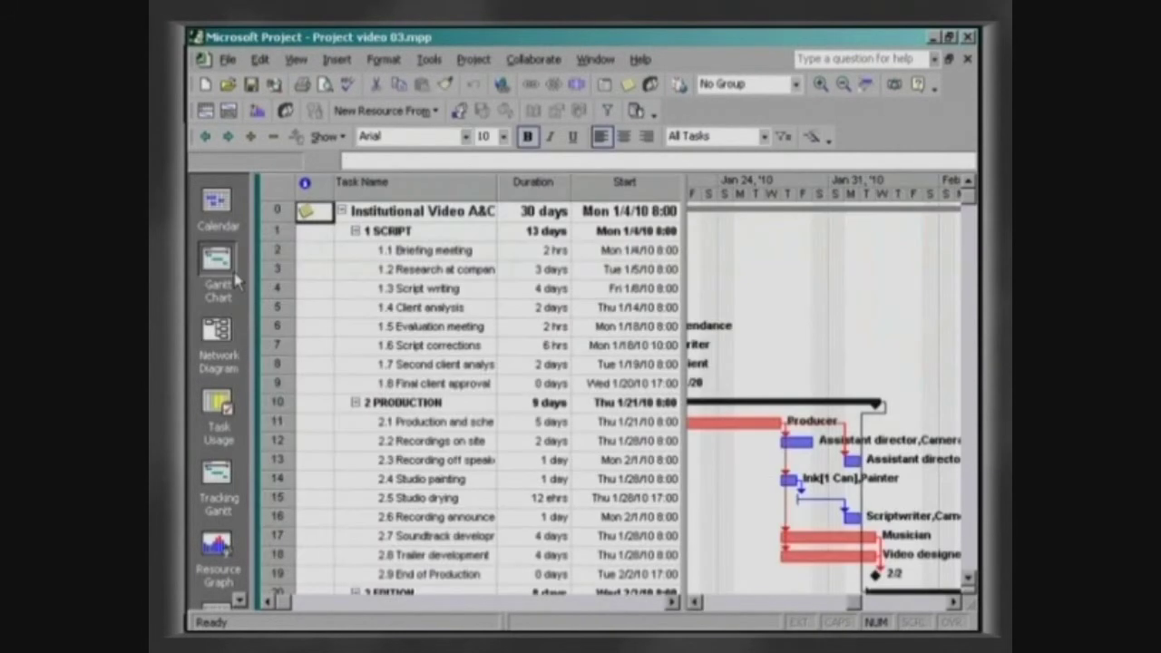
left_click(227, 59)
left_click(231, 546)
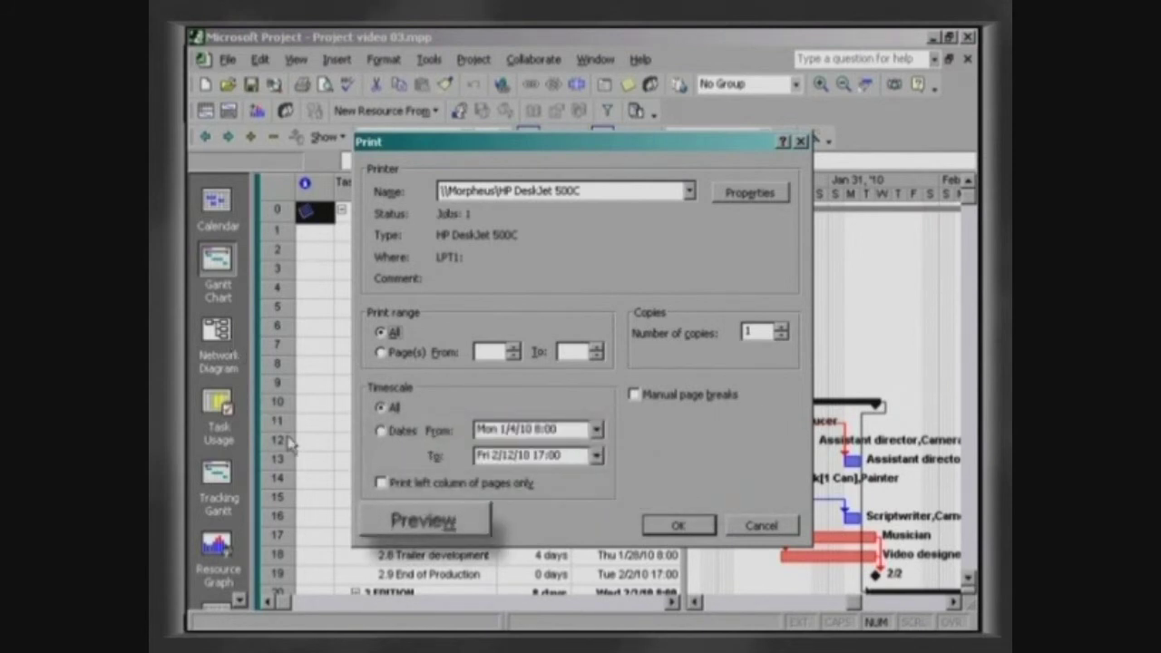
left_click(458, 521)
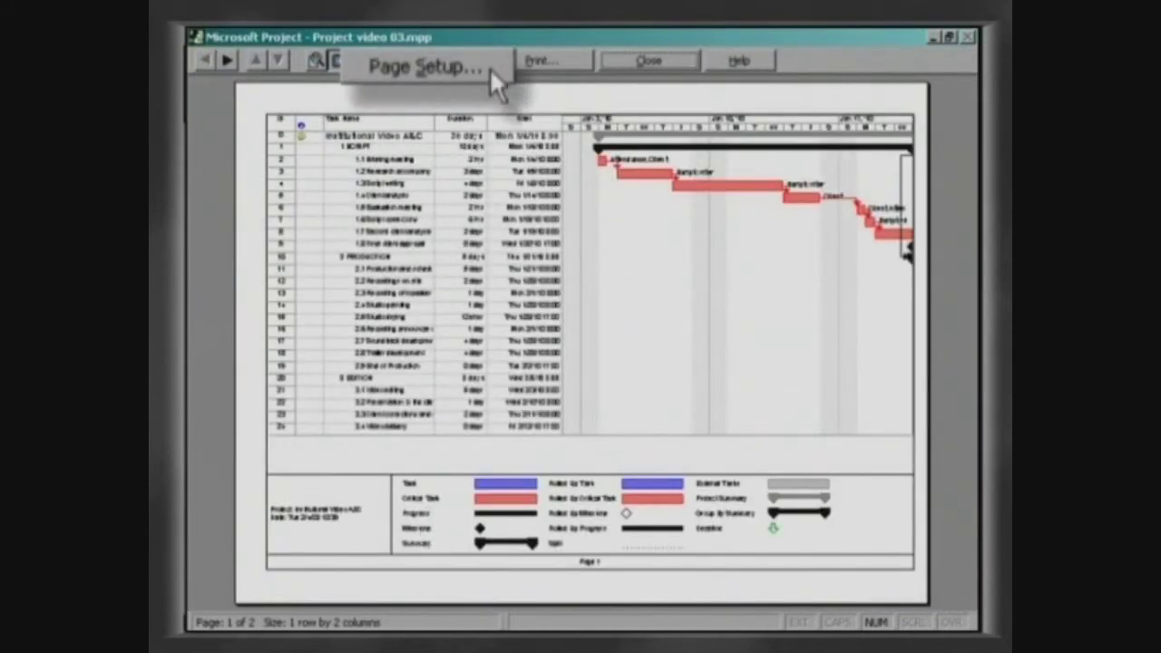
In Page Setup, print the first 1 column on all pages, then preview multiple pages.
left_click(488, 65)
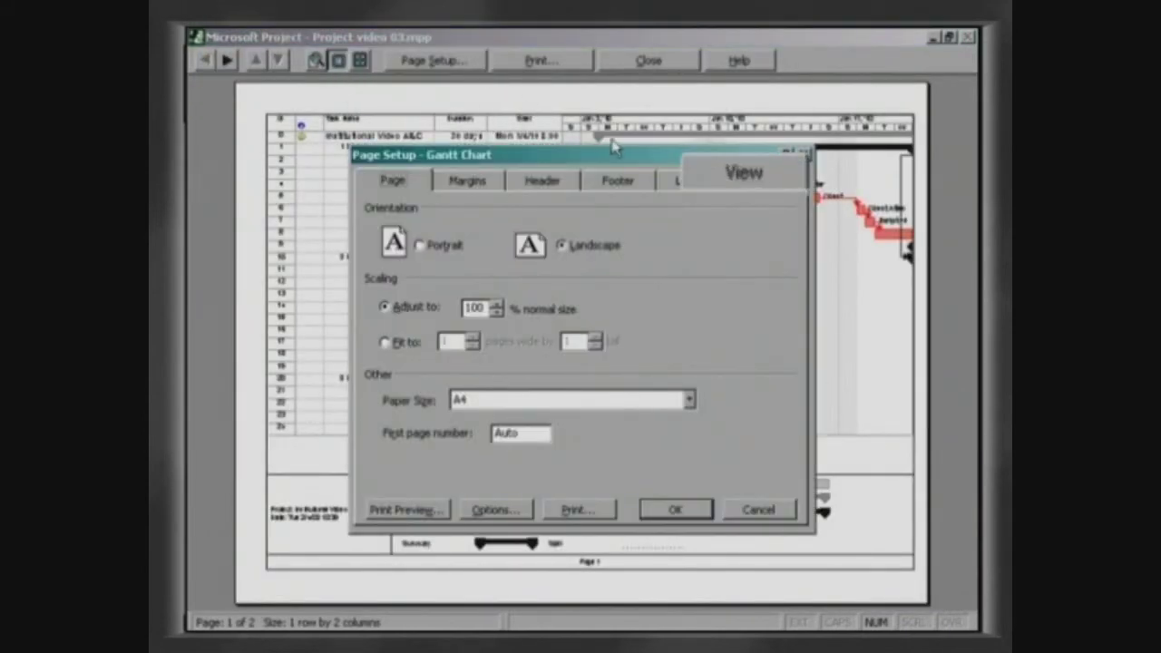
left_click(717, 178)
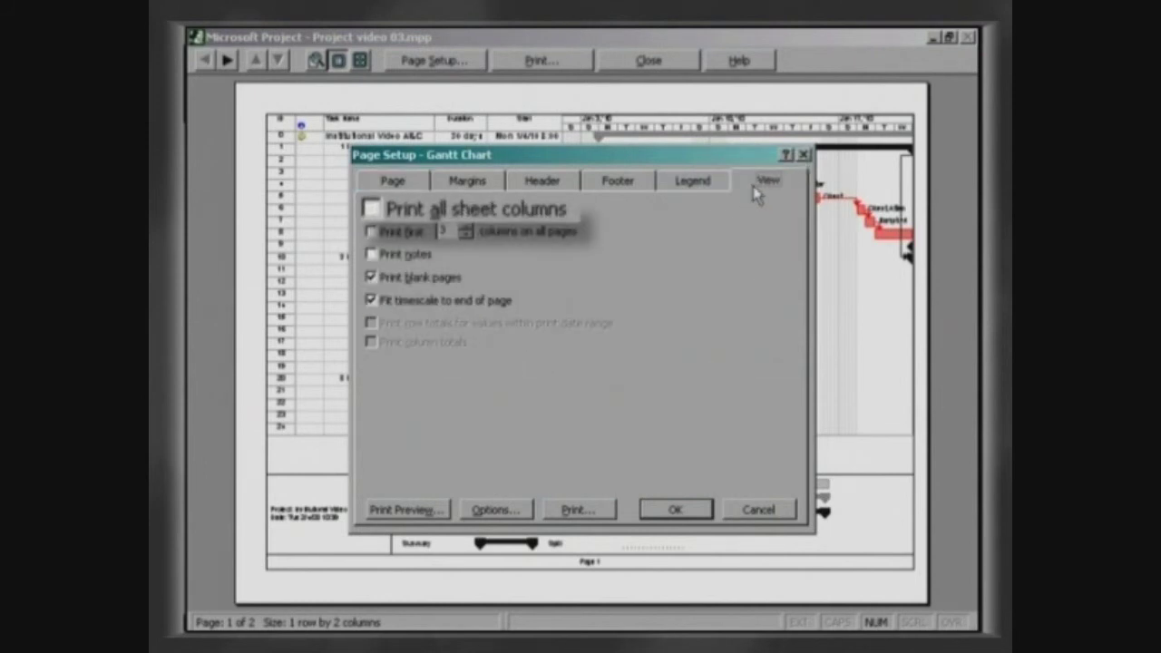
left_click(369, 228)
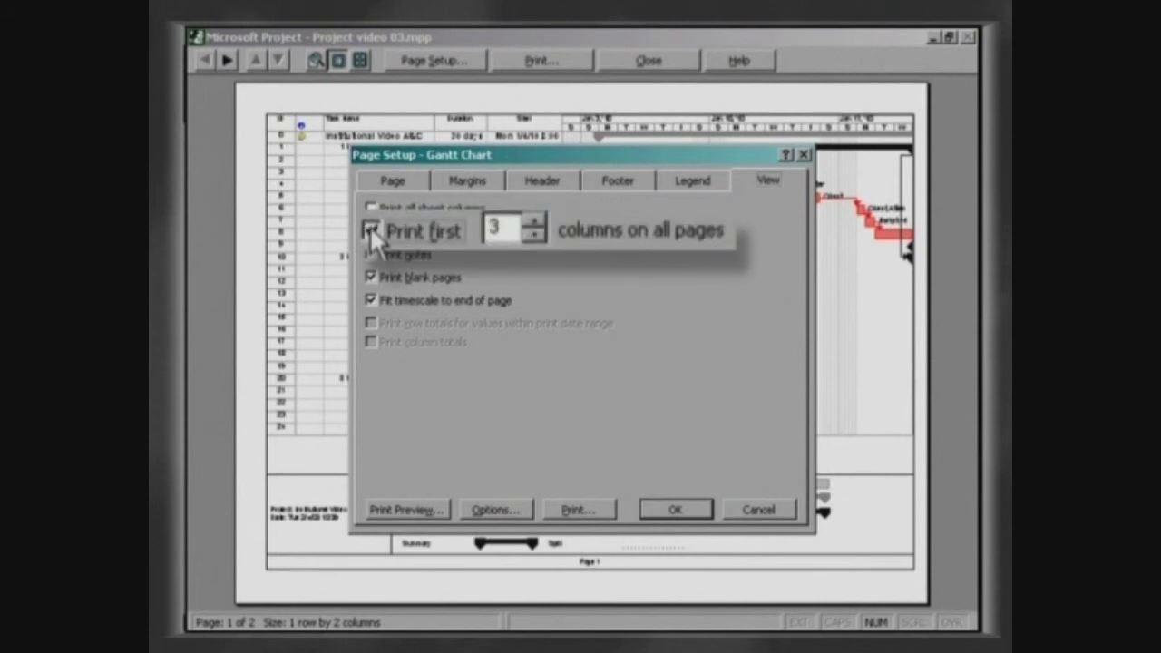
left_click(536, 235)
left_click(537, 234)
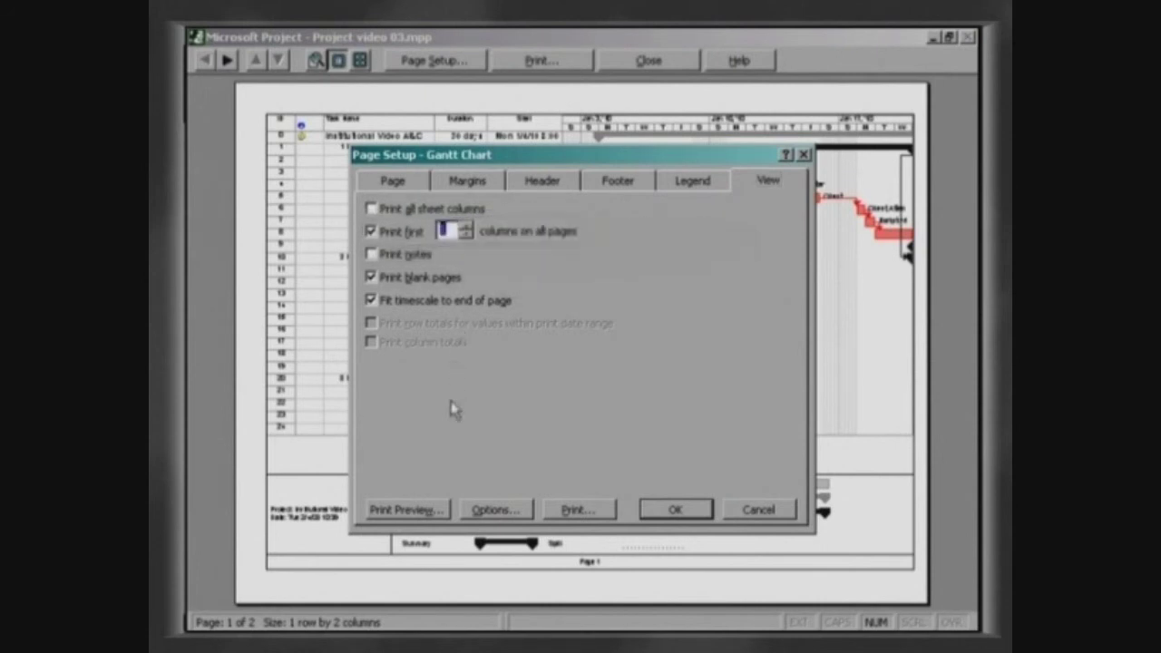
left_click(440, 512)
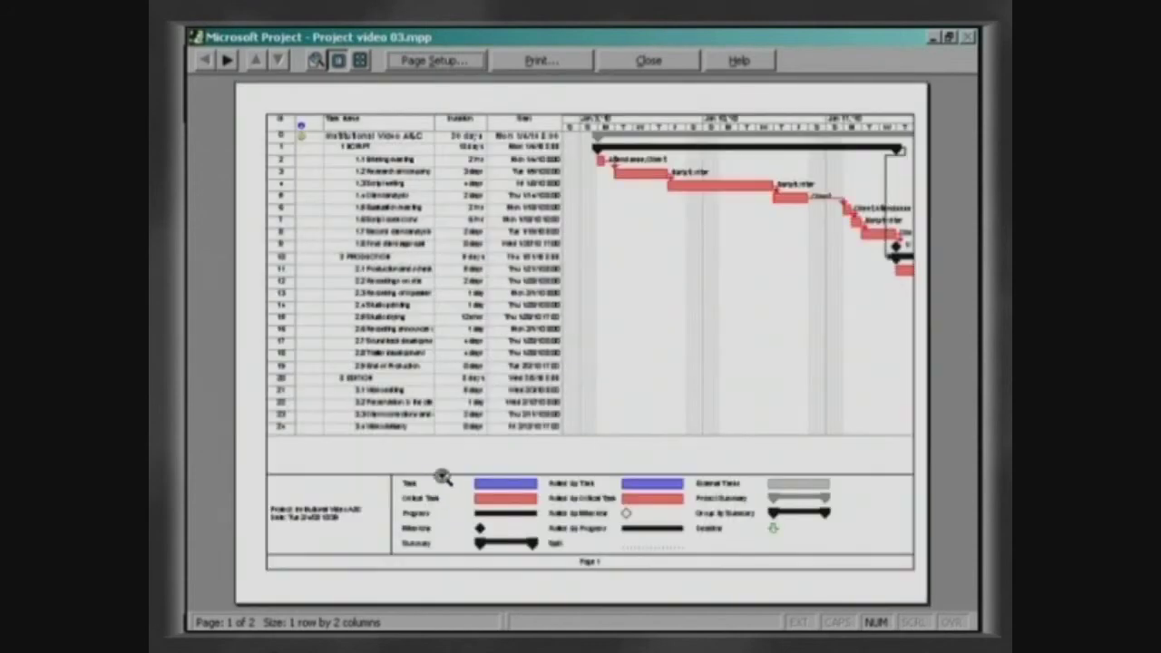
left_click(360, 61)
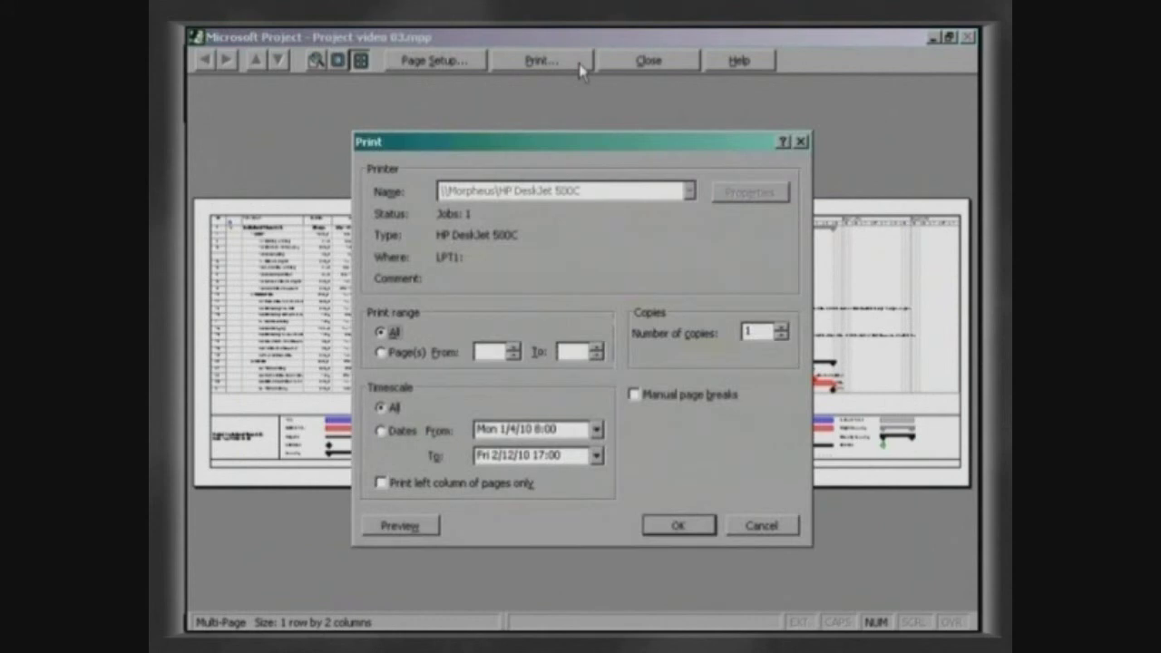